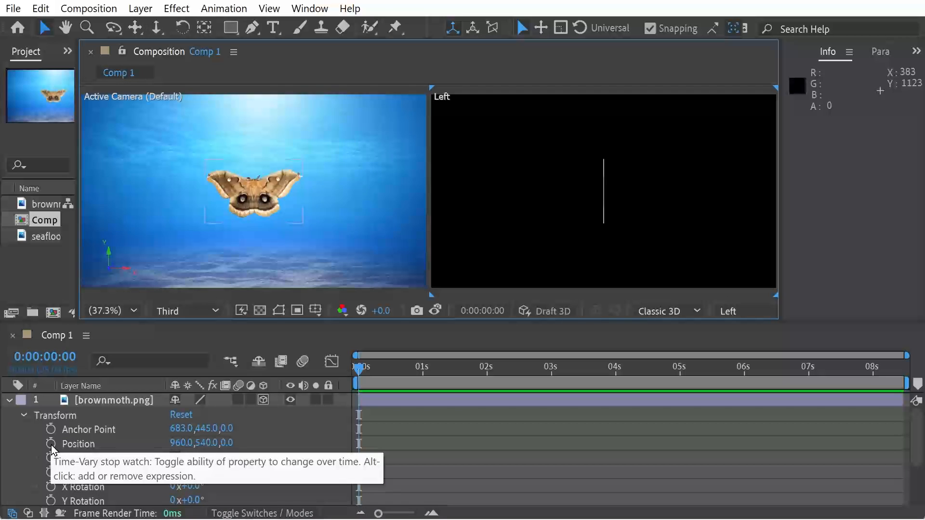
pyautogui.click(52, 444)
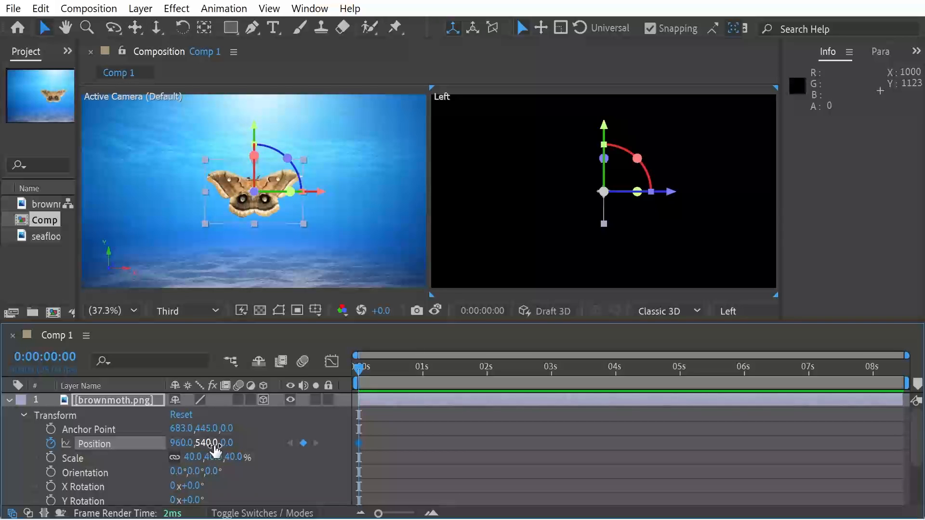
pyautogui.moveTo(205, 447); pyautogui.dragTo(300, 464)
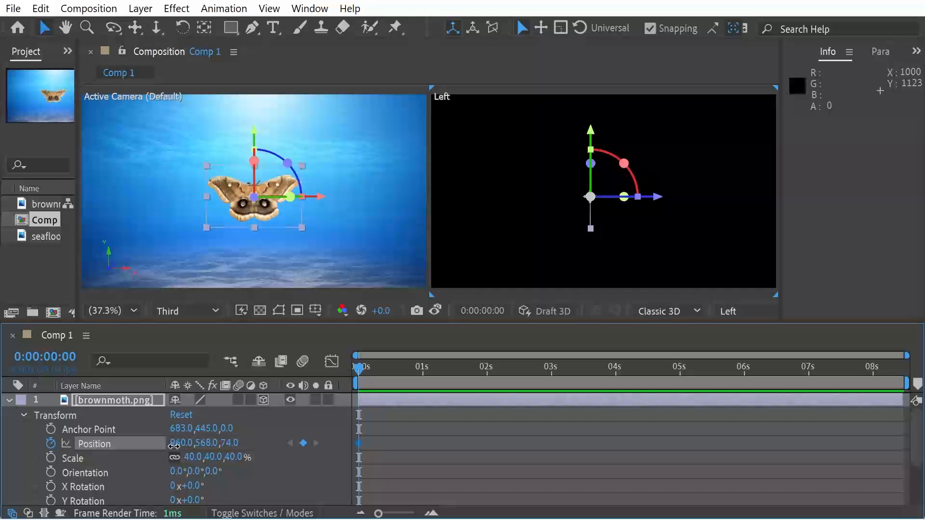
pyautogui.moveTo(177, 444); pyautogui.dragTo(136, 452)
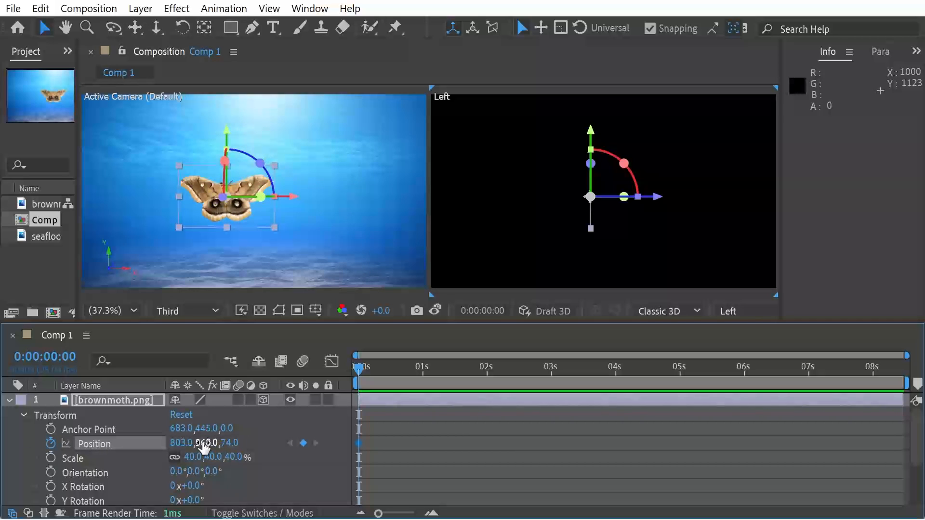
pyautogui.moveTo(205, 446); pyautogui.dragTo(223, 450)
pyautogui.hotkey('ctrl', 'z')
pyautogui.hotkey('ctrl', 'z')
pyautogui.hotkey('ctrl', 'z')
pyautogui.hotkey('ctrl', 'z')
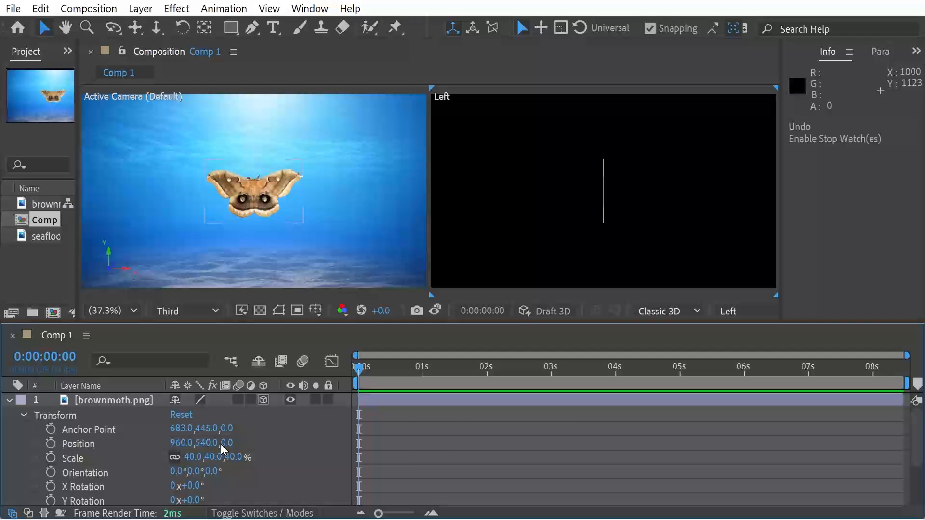
# - Set the brownmoth.png layer's Orientation to 333° on X and 37° on Y
pyautogui.moveTo(395, 374); pyautogui.dragTo(367, 375)
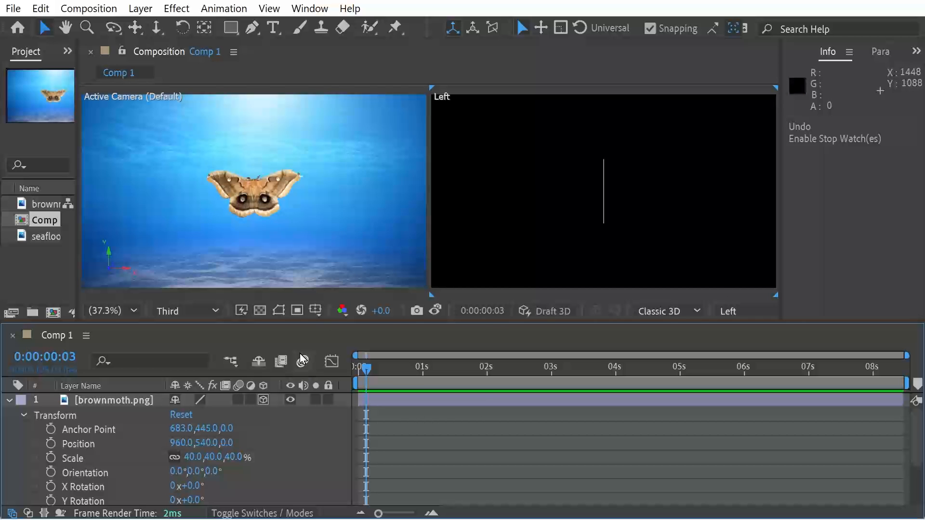
pyautogui.click(108, 402)
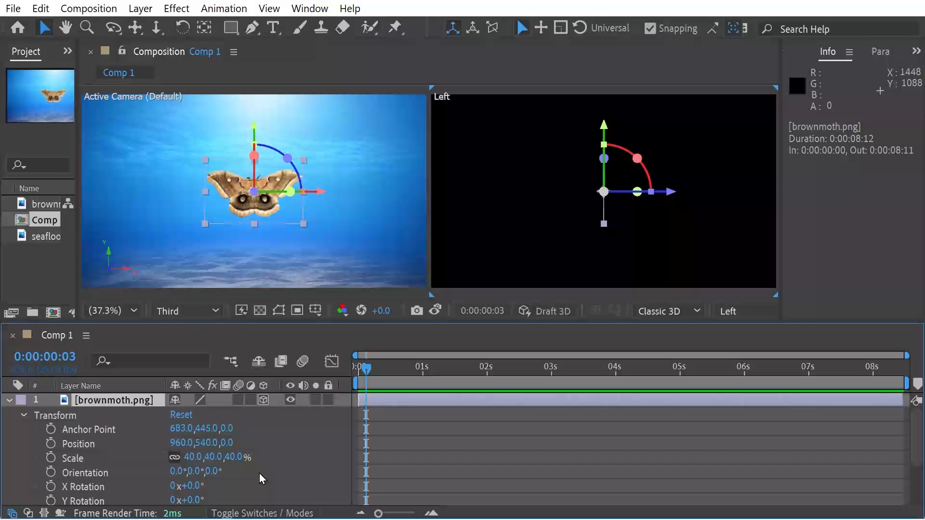
pyautogui.moveTo(177, 471); pyautogui.dragTo(151, 469)
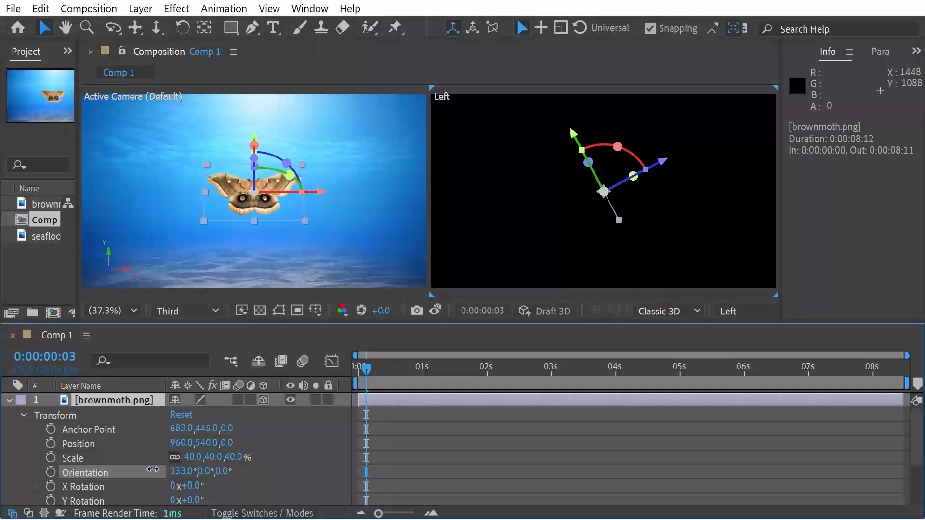
pyautogui.click(205, 471)
pyautogui.write('25')
pyautogui.press('Return')
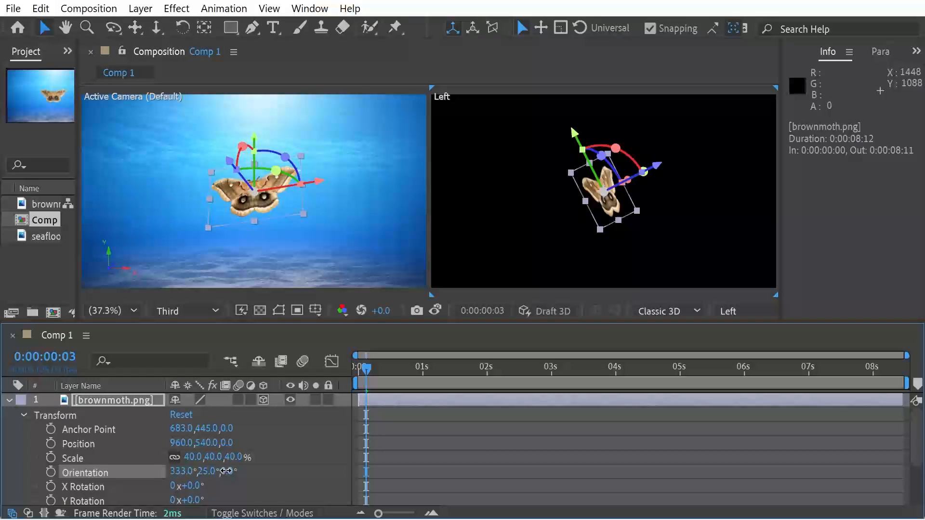
pyautogui.moveTo(225, 471); pyautogui.dragTo(230, 472)
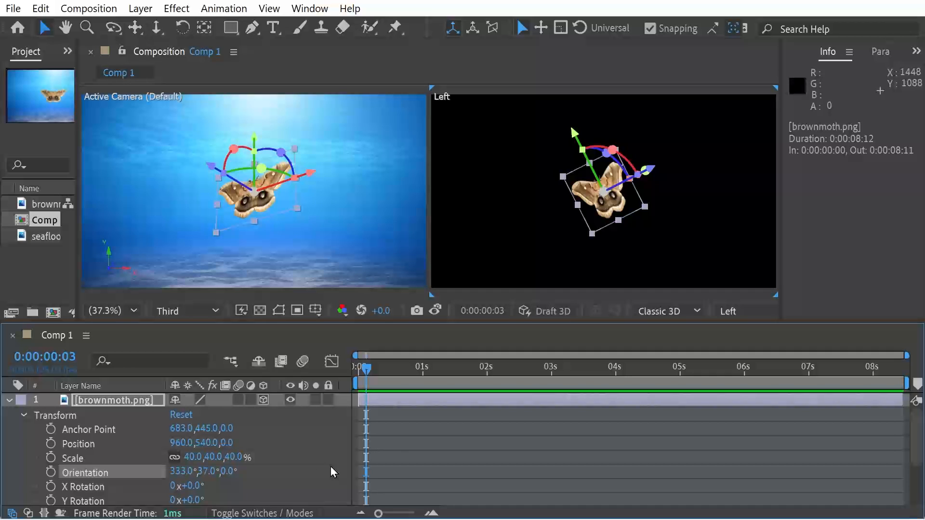
# - Return to the start of the composition and set the moth layer's Z Position to 2000
pyautogui.moveTo(376, 367); pyautogui.dragTo(323, 368)
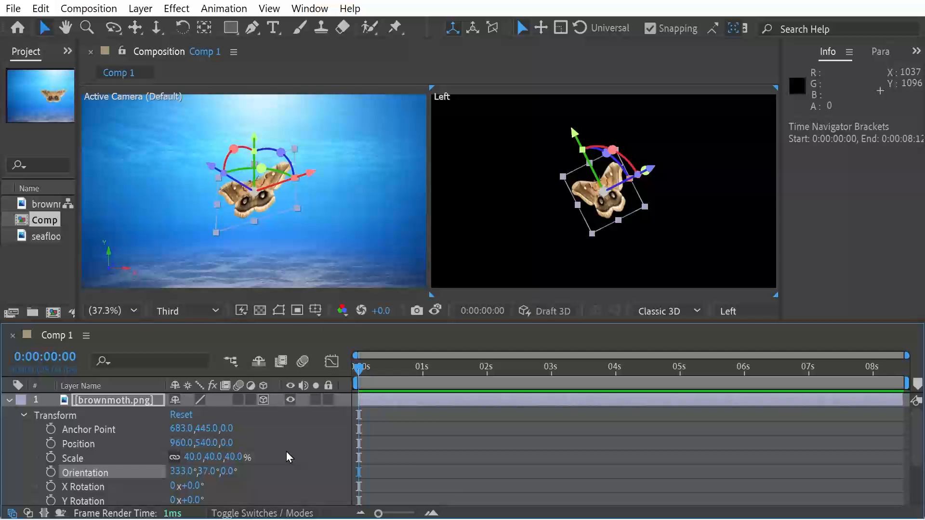
pyautogui.click(96, 445)
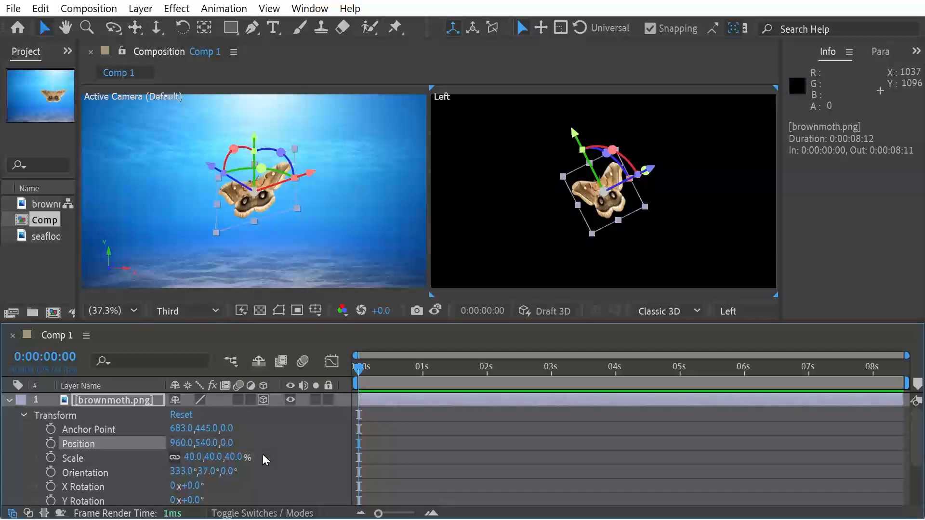
pyautogui.click(229, 443)
pyautogui.write('2000')
pyautogui.press('Return')
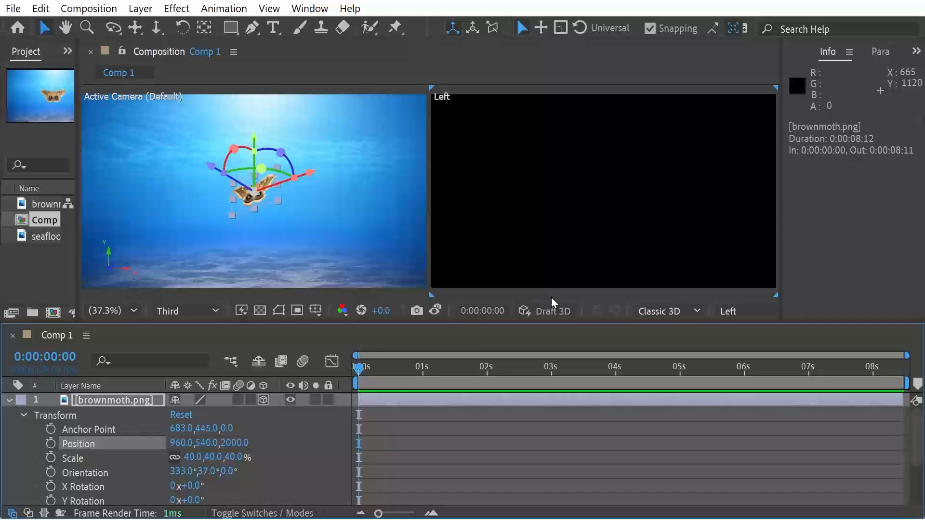
# - Dolly and zoom out the Left view to 6.25% so that it shows both the moth and the composition frame
pyautogui.click(572, 199)
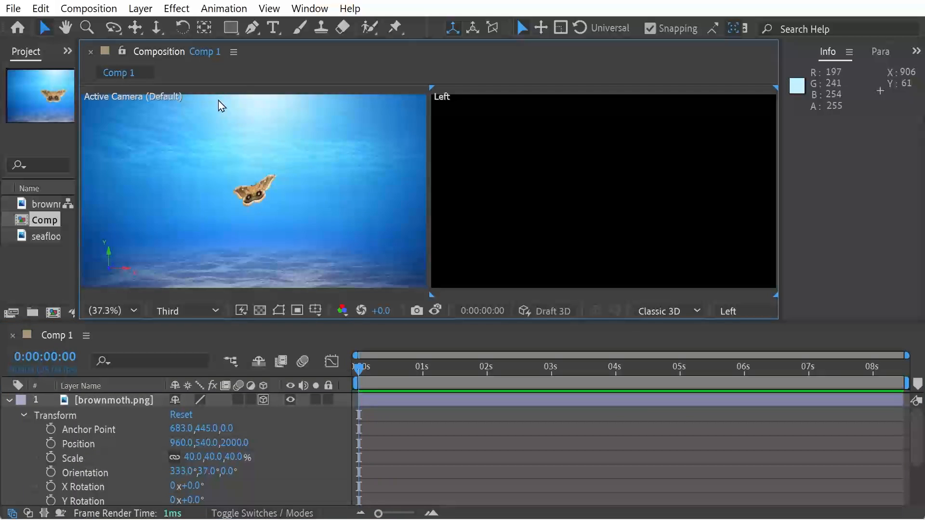
pyautogui.click(155, 28)
pyautogui.moveTo(599, 232); pyautogui.dragTo(615, 197)
pyautogui.scroll(-7, 615, 197)
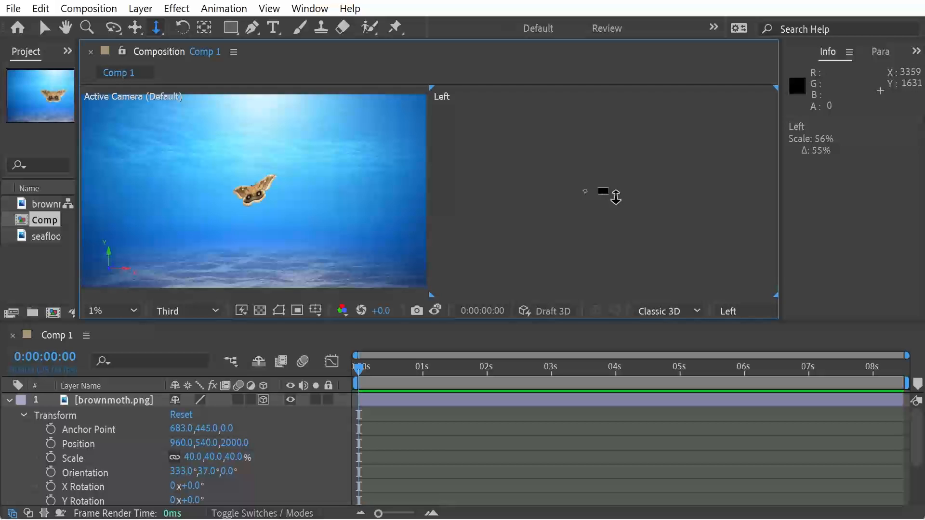
pyautogui.scroll(14, 616, 197)
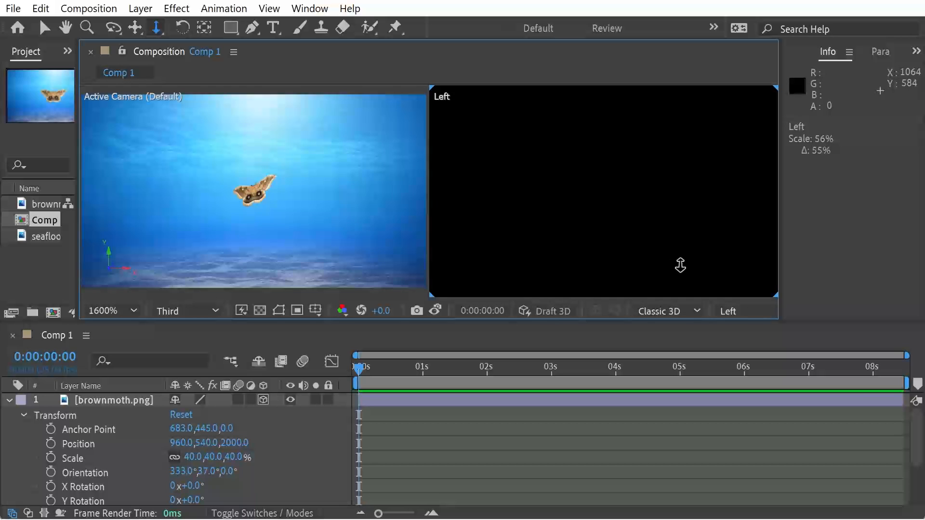
pyautogui.scroll(-10, 680, 265)
pyautogui.scroll(2, 680, 265)
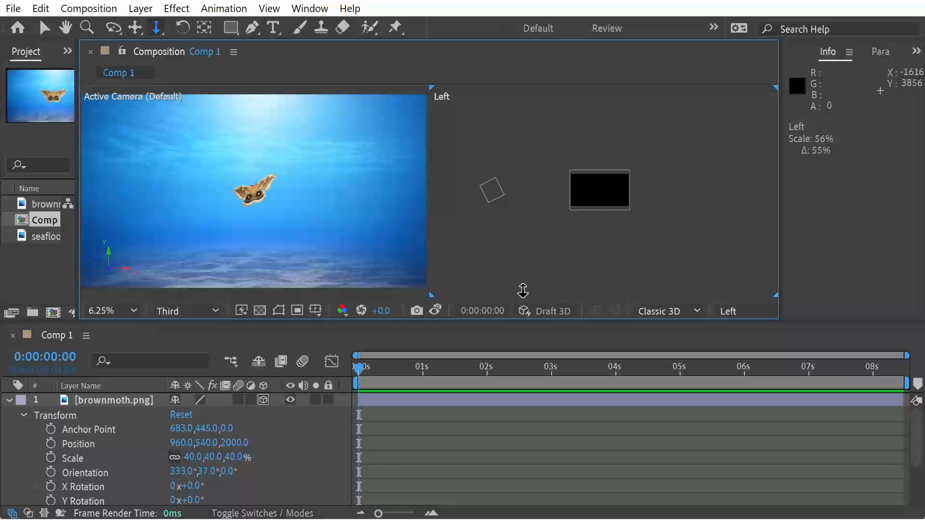
# - Animate the moth's Position with a keyframe at 0 seconds and another at 3 seconds with Z set to 0
pyautogui.moveTo(363, 369); pyautogui.dragTo(354, 370)
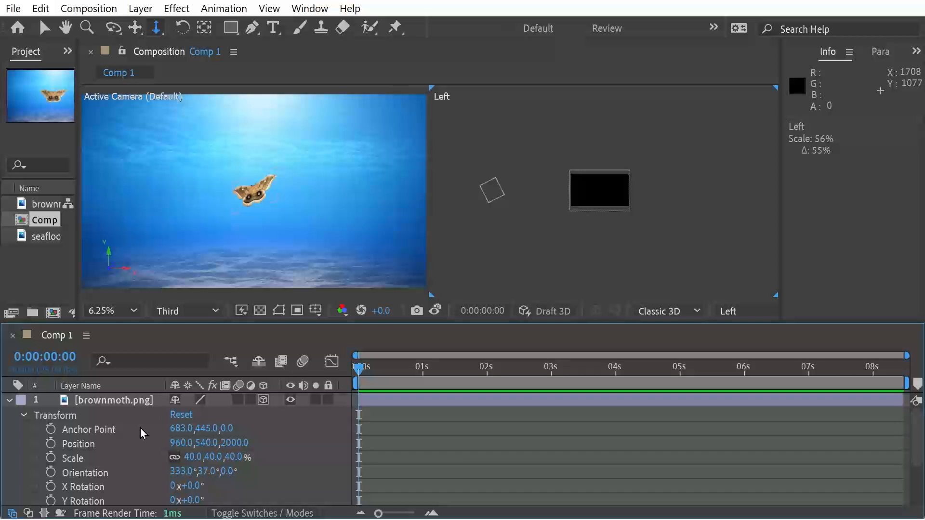
pyautogui.click(87, 446)
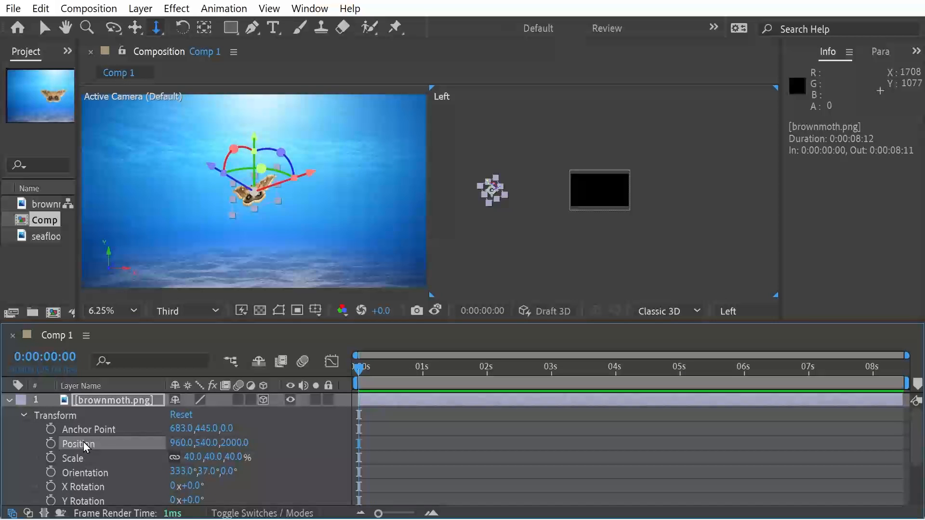
pyautogui.click(52, 445)
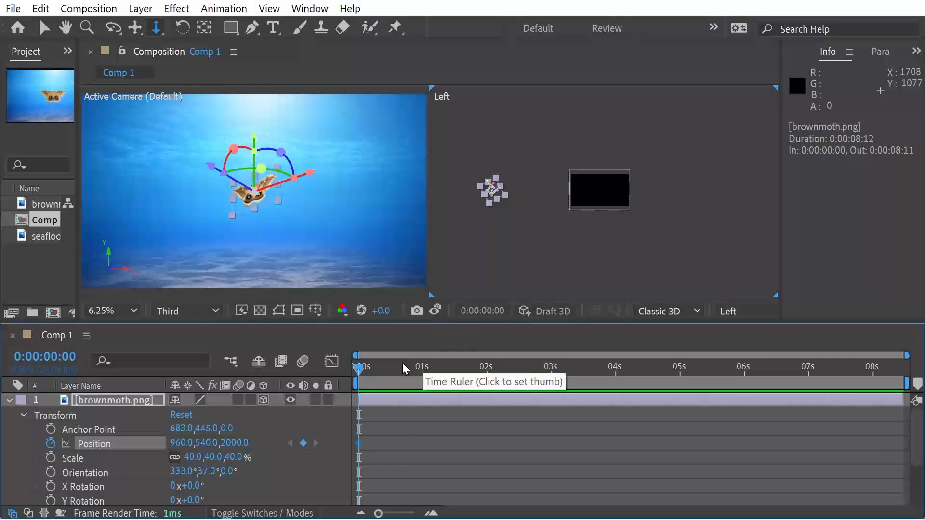
pyautogui.moveTo(405, 369); pyautogui.dragTo(463, 369)
pyautogui.moveTo(521, 368); pyautogui.dragTo(552, 369)
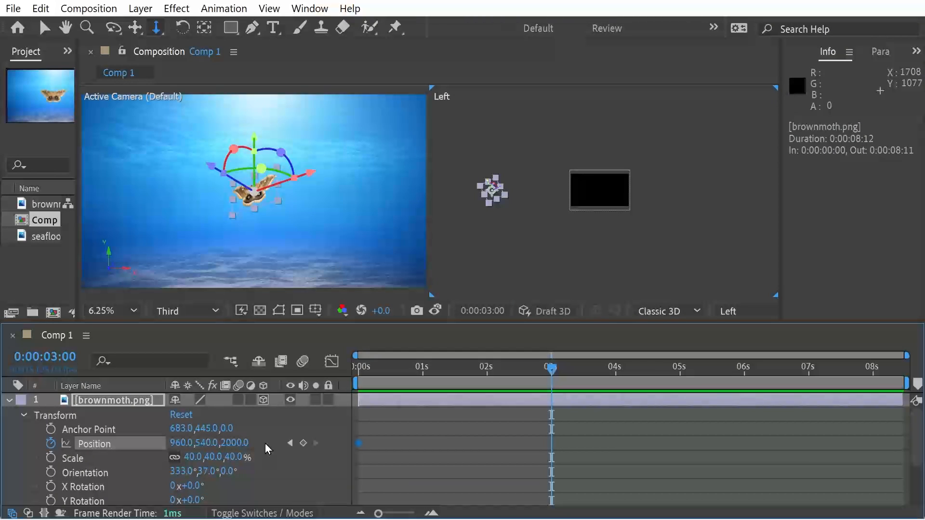
pyautogui.click(235, 442)
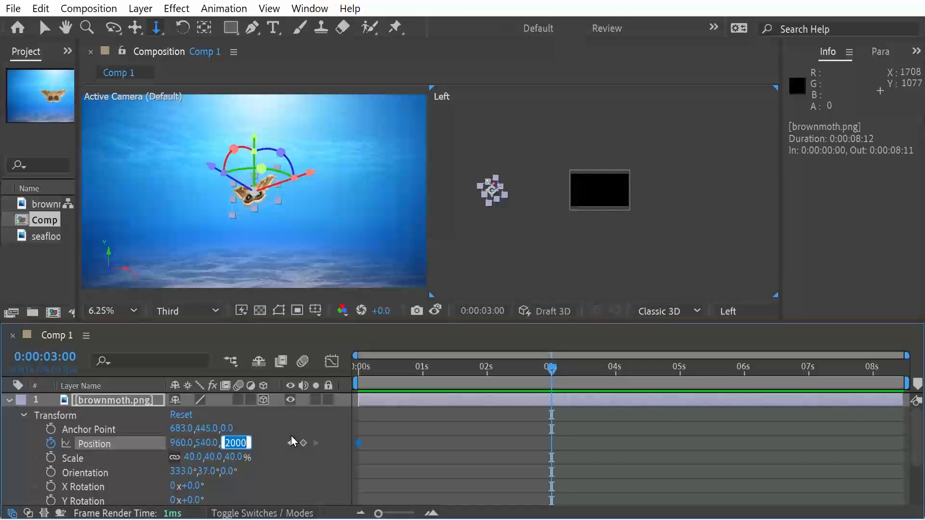
pyautogui.write('0')
pyautogui.press('Return')
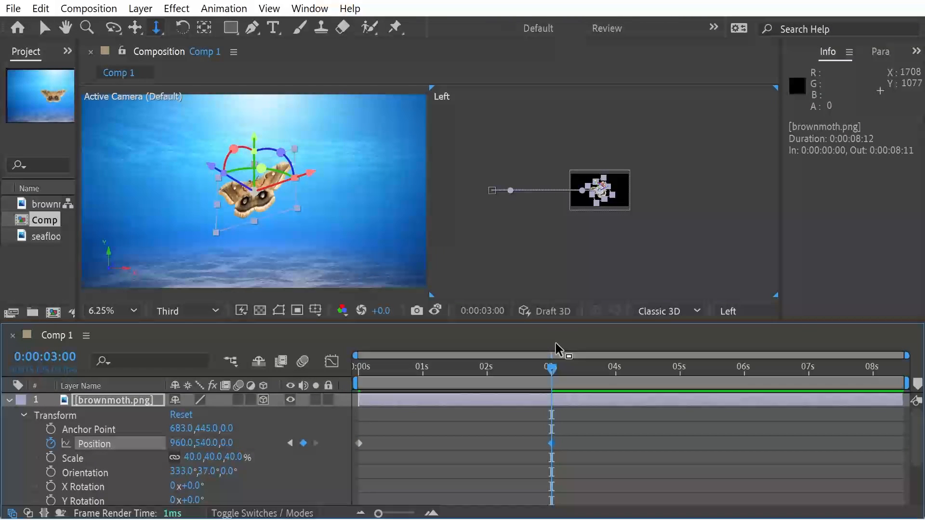
# - Preview the moth's movement from the start by playing and scrubbing the timeline, ending at 0 seconds
pyautogui.moveTo(514, 372); pyautogui.dragTo(357, 372)
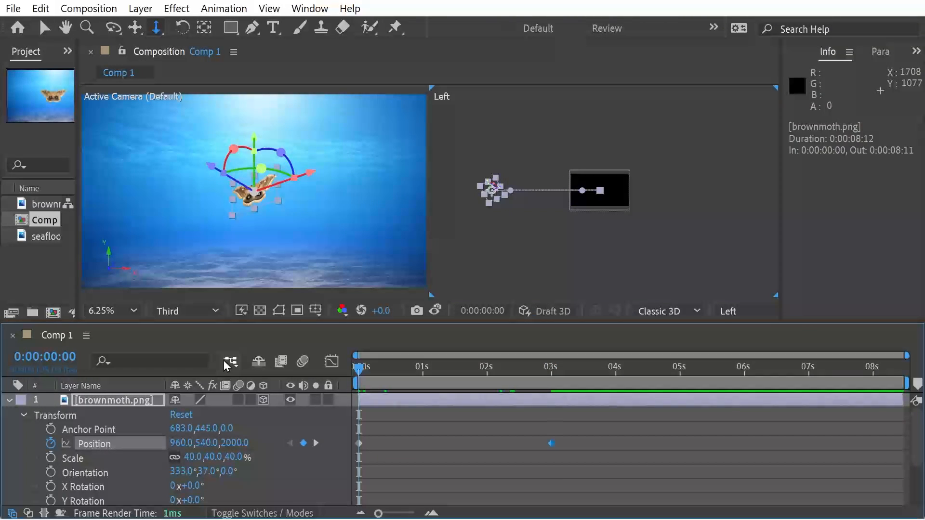
pyautogui.press('space')
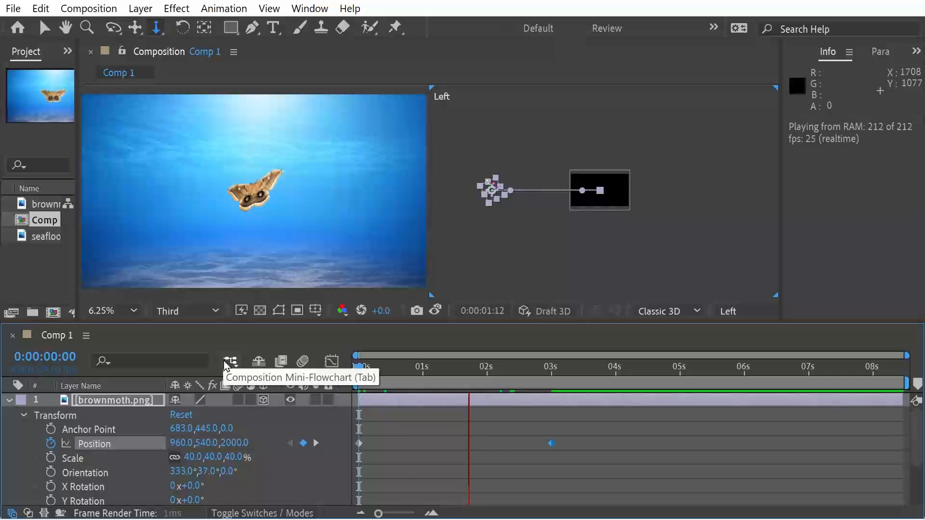
pyautogui.press('space')
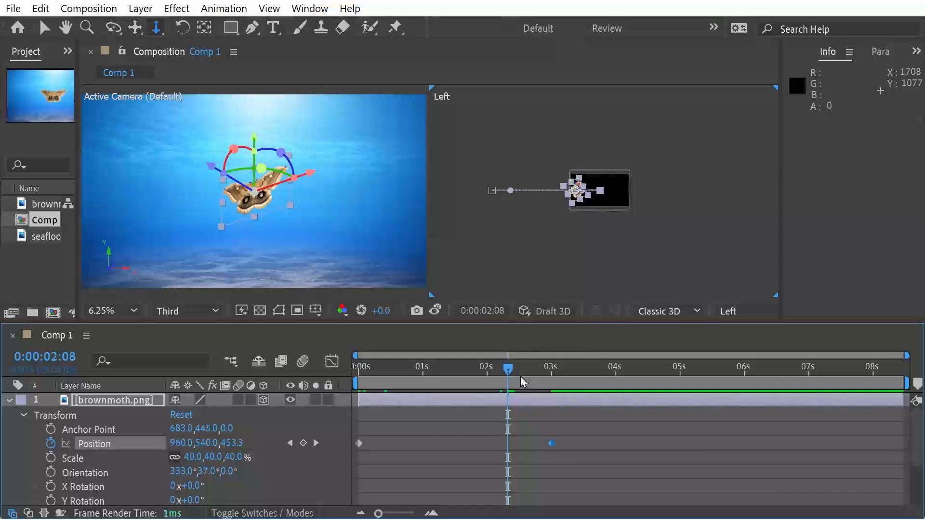
pyautogui.moveTo(504, 366); pyautogui.dragTo(305, 365)
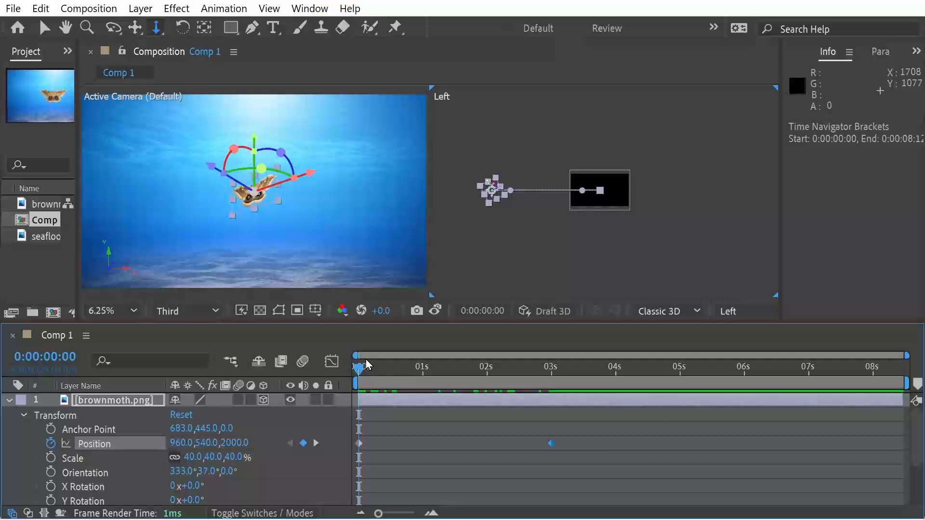
pyautogui.moveTo(386, 369); pyautogui.dragTo(333, 368)
pyautogui.moveTo(395, 368); pyautogui.dragTo(310, 378)
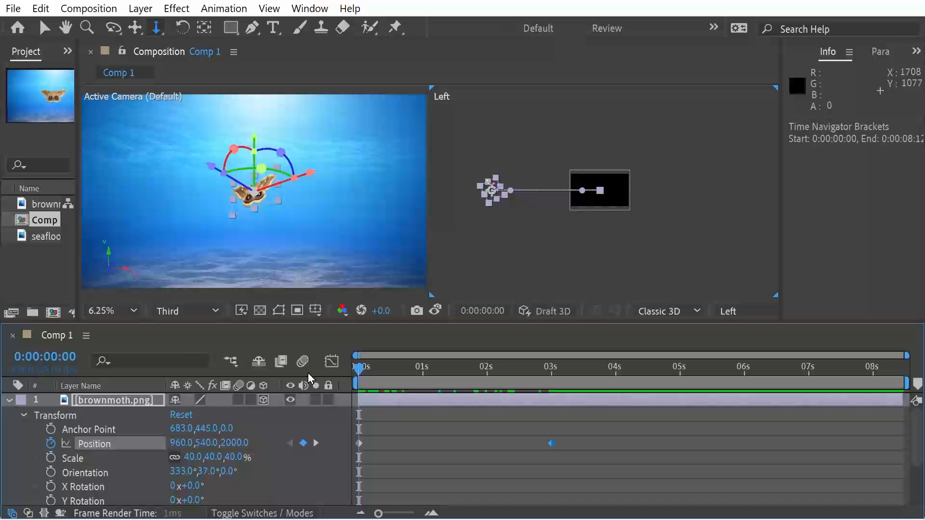
# - Add rotation keyframes for the moth at 0 seconds, with X Rotation 86°, Y Rotation 77° and Z Rotation 148°
pyautogui.click(51, 487)
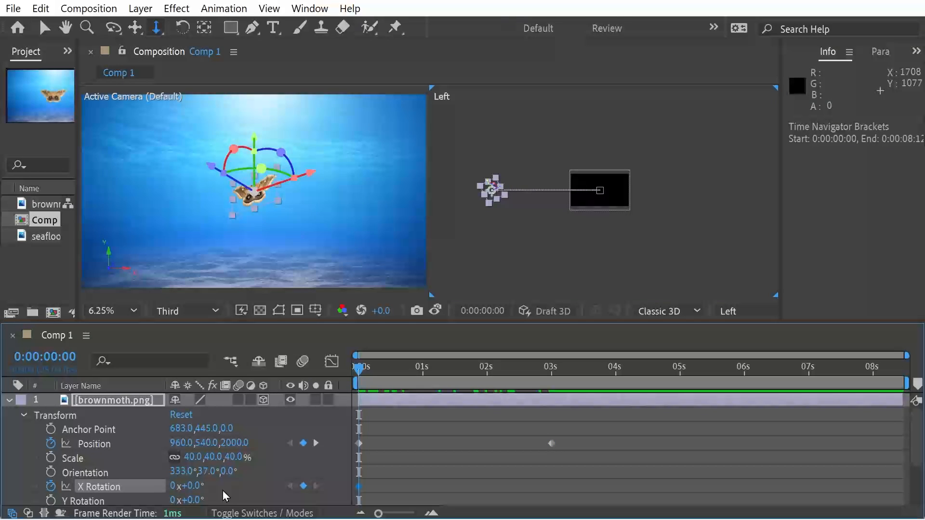
pyautogui.moveTo(194, 486); pyautogui.dragTo(264, 488)
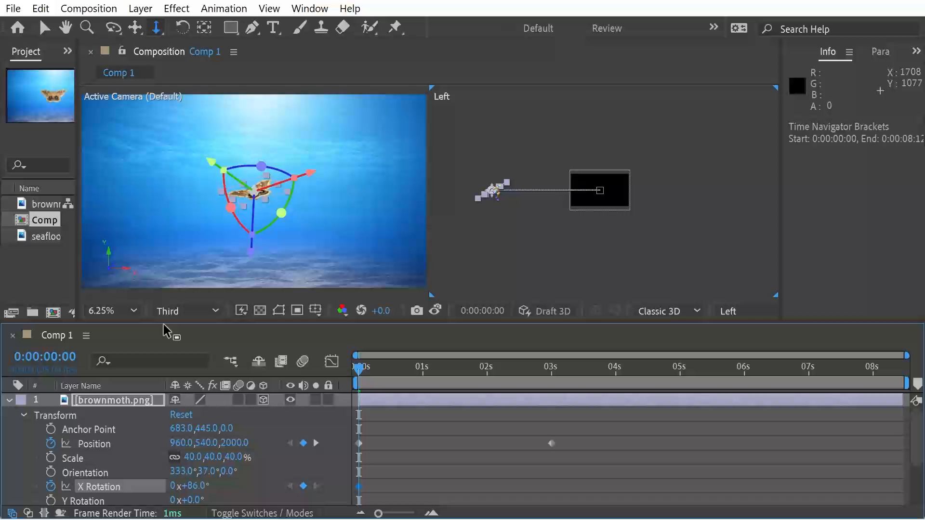
pyautogui.moveTo(163, 323); pyautogui.dragTo(163, 306)
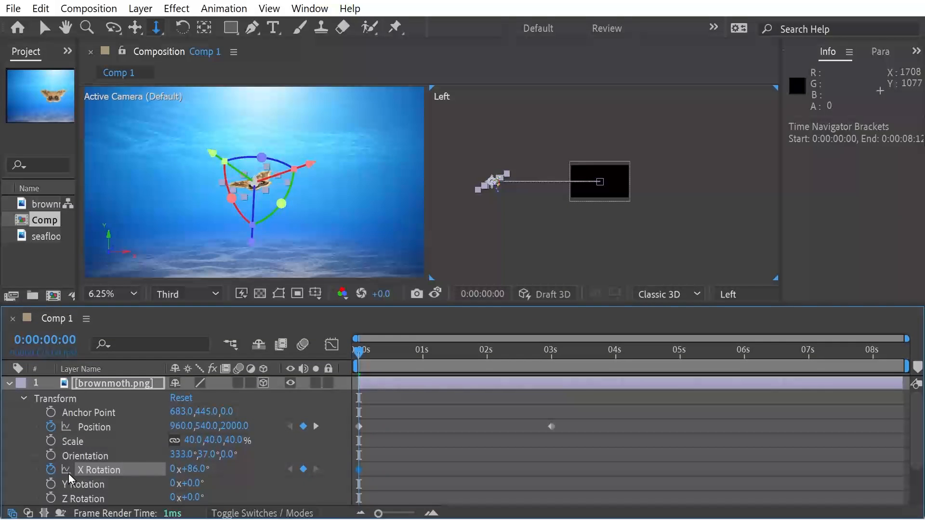
pyautogui.click(51, 483)
pyautogui.click(51, 497)
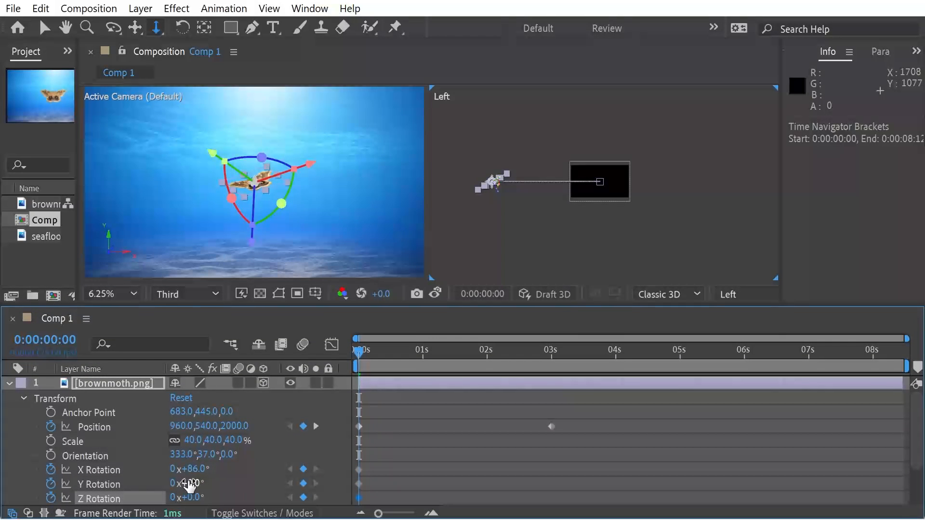
pyautogui.moveTo(189, 486); pyautogui.dragTo(254, 487)
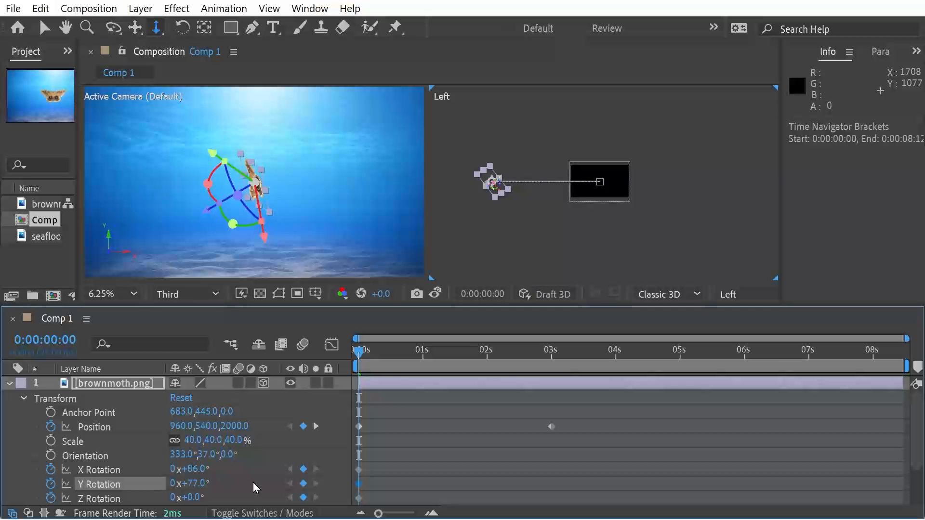
pyautogui.moveTo(192, 500); pyautogui.dragTo(321, 500)
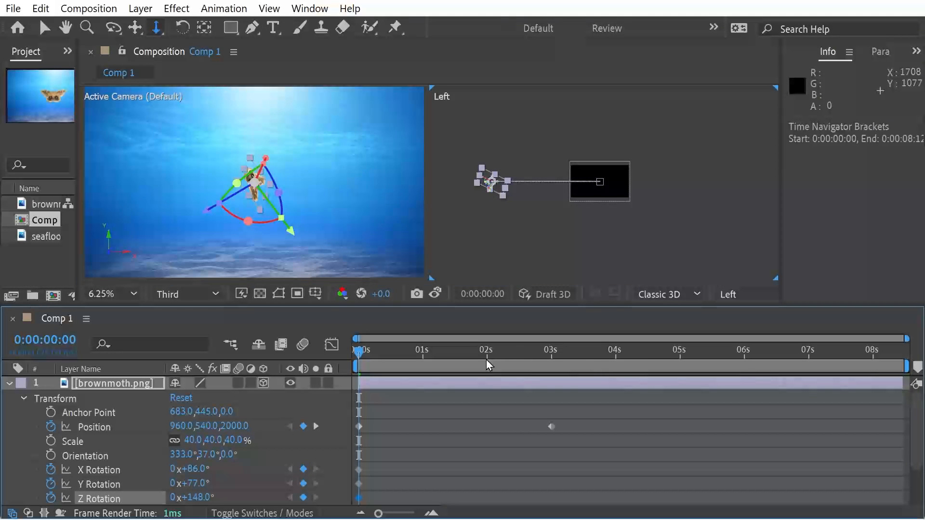
# - Add rotation keyframes for the moth at 3 seconds, with X, Y and Z Rotation all set to 0°
pyautogui.moveTo(499, 351); pyautogui.dragTo(563, 365)
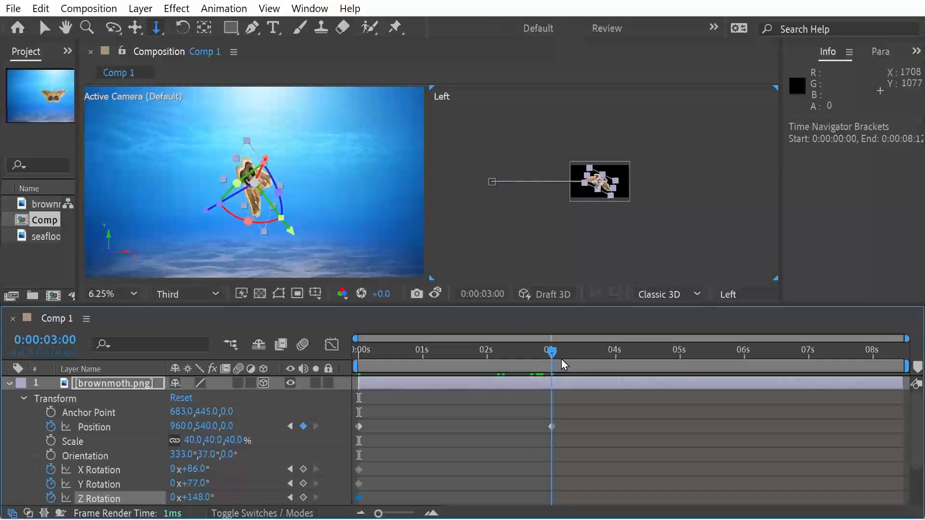
pyautogui.click(198, 464)
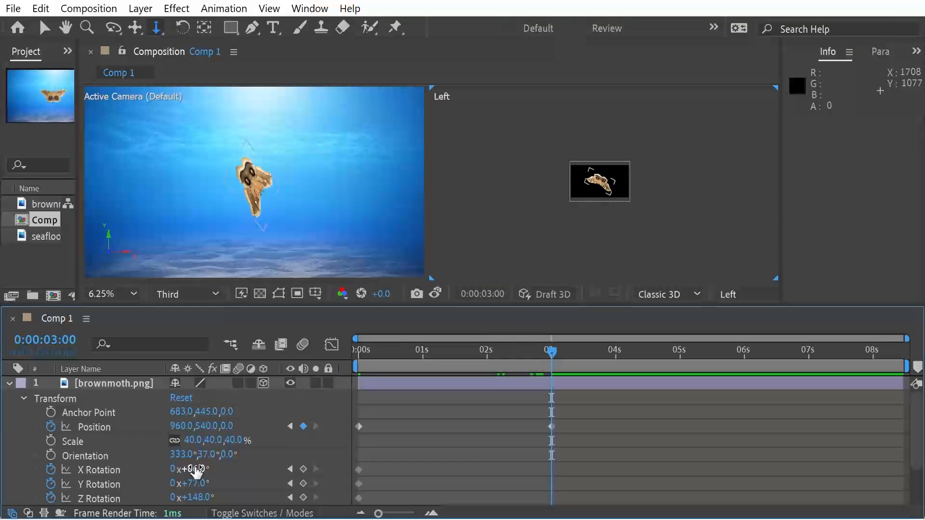
pyautogui.click(195, 470)
pyautogui.press('Return')
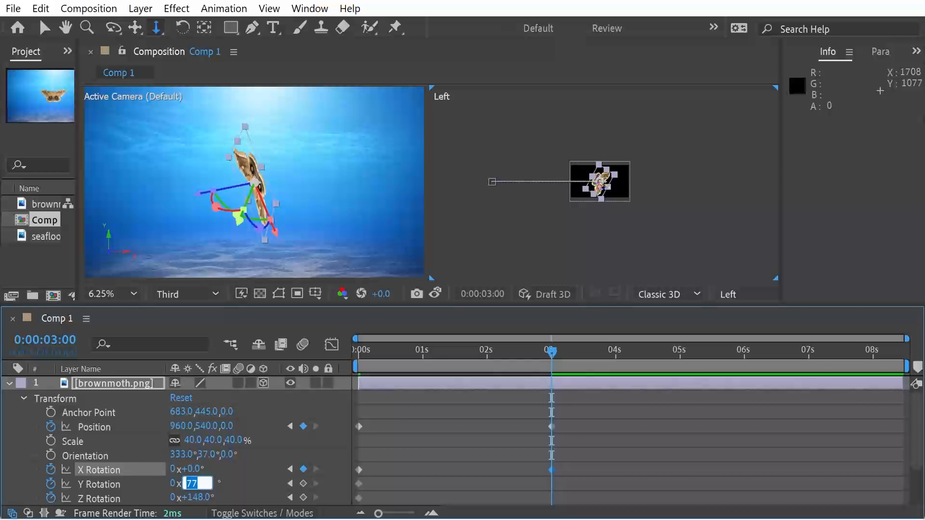
pyautogui.write('0')
pyautogui.press('Return')
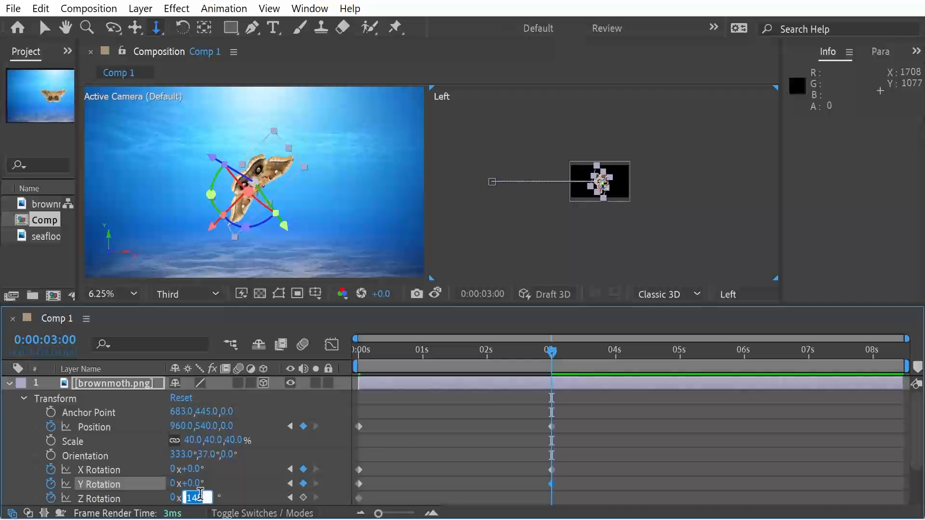
pyautogui.write('0')
pyautogui.press('Return')
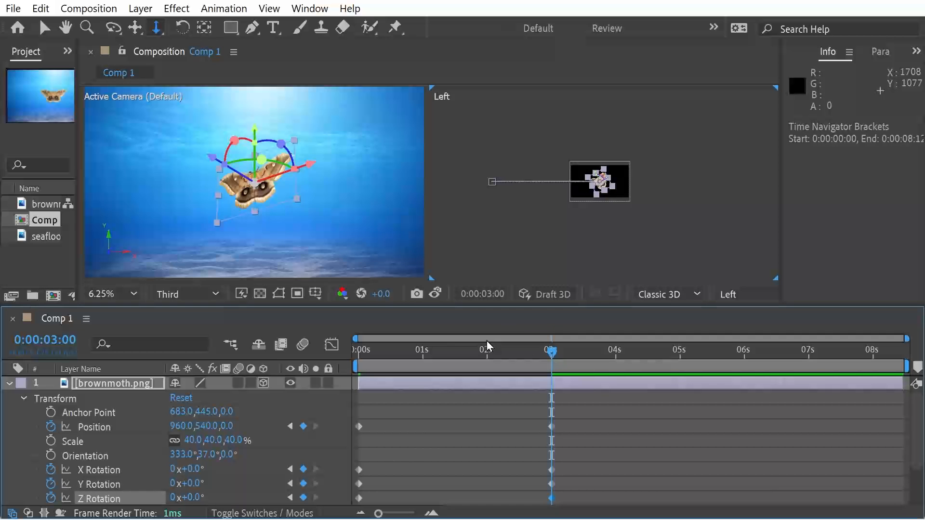
# - Play the moth's combined position and rotation animation from 0 seconds, then replay it
pyautogui.moveTo(469, 351); pyautogui.dragTo(359, 351)
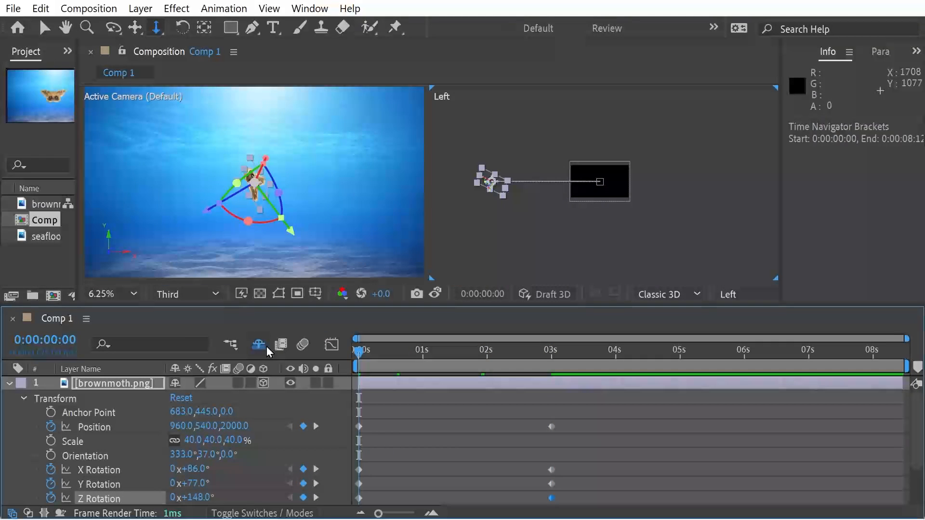
pyautogui.press('space')
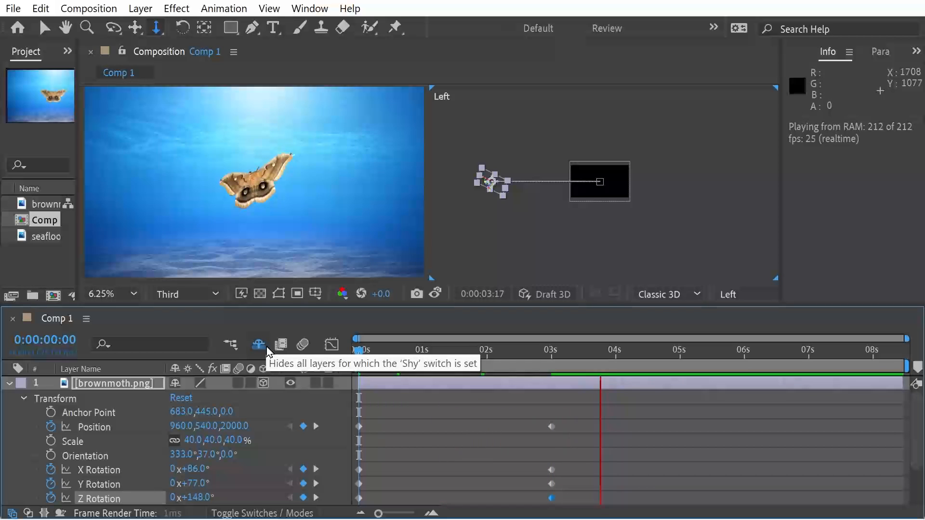
pyautogui.moveTo(381, 351); pyautogui.dragTo(230, 333)
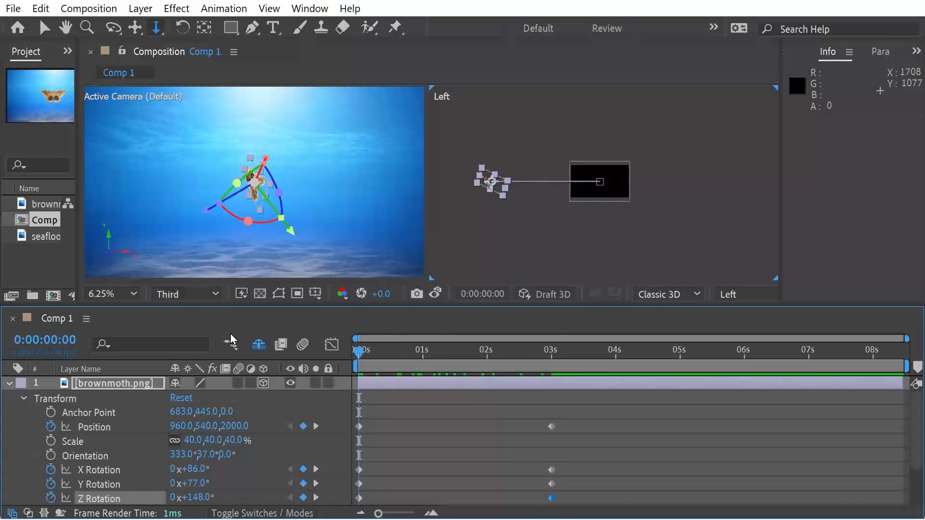
pyautogui.press('space')
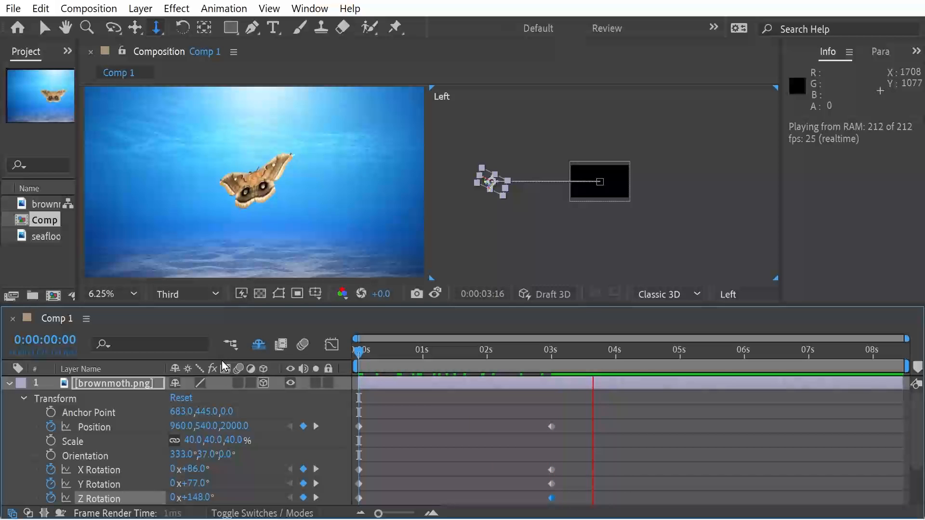
pyautogui.press('space')
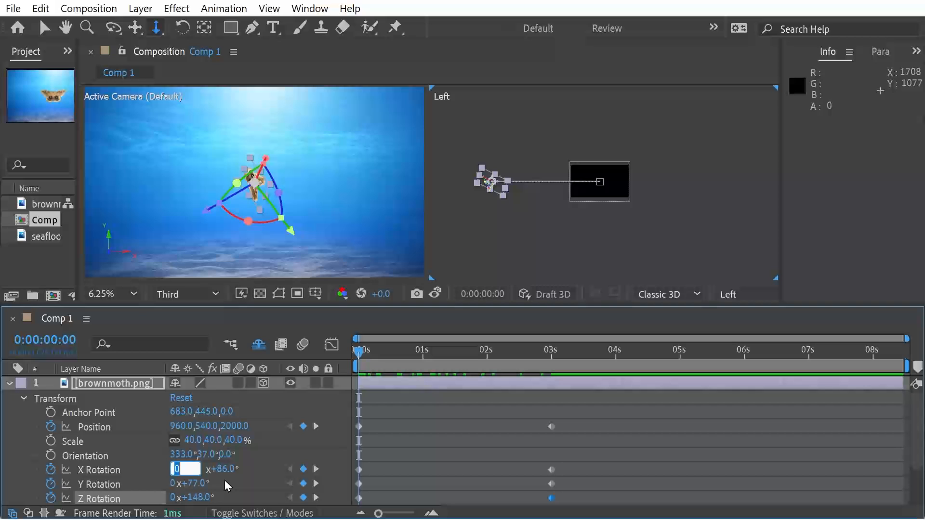
# - Set the X, Y and Z Rotation revolutions to 1 at 0 seconds and preview the moth's spin
pyautogui.write('1')
pyautogui.click(172, 484)
pyautogui.write('1')
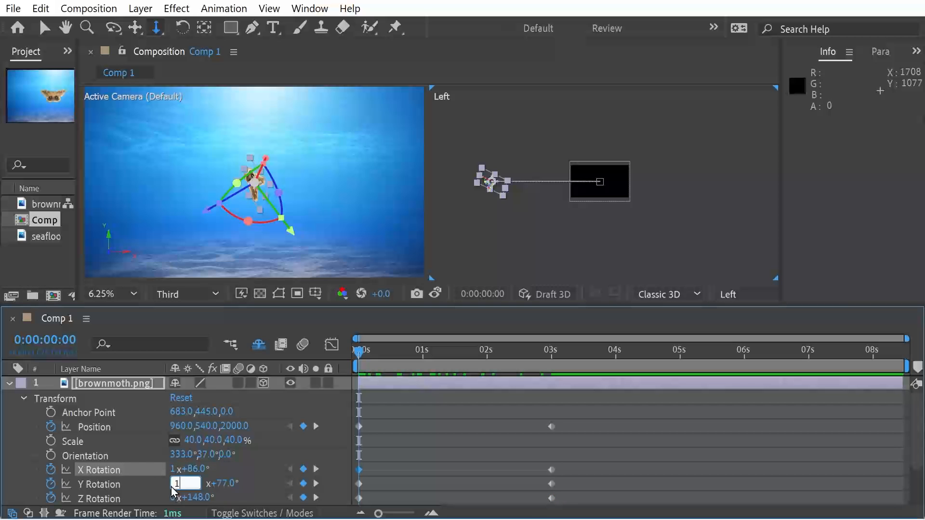
pyautogui.click(173, 497)
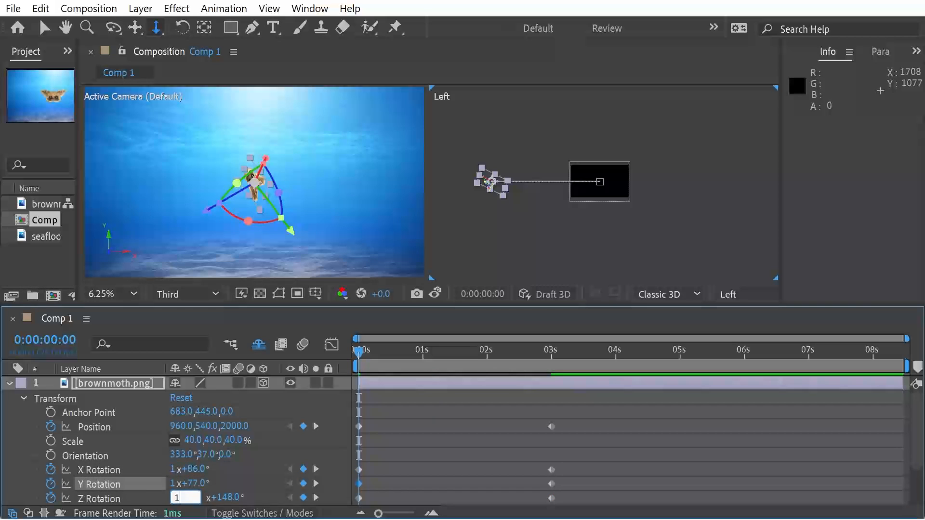
pyautogui.press('Return')
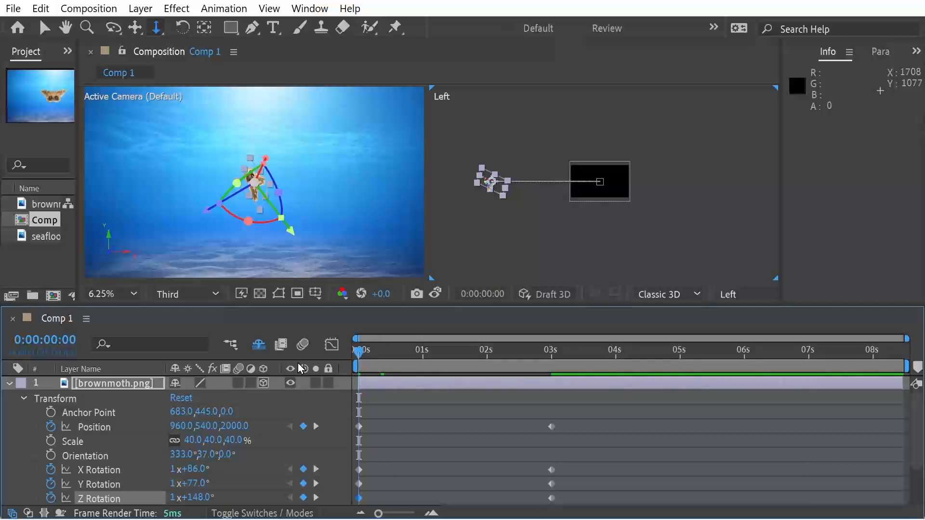
pyautogui.press('space')
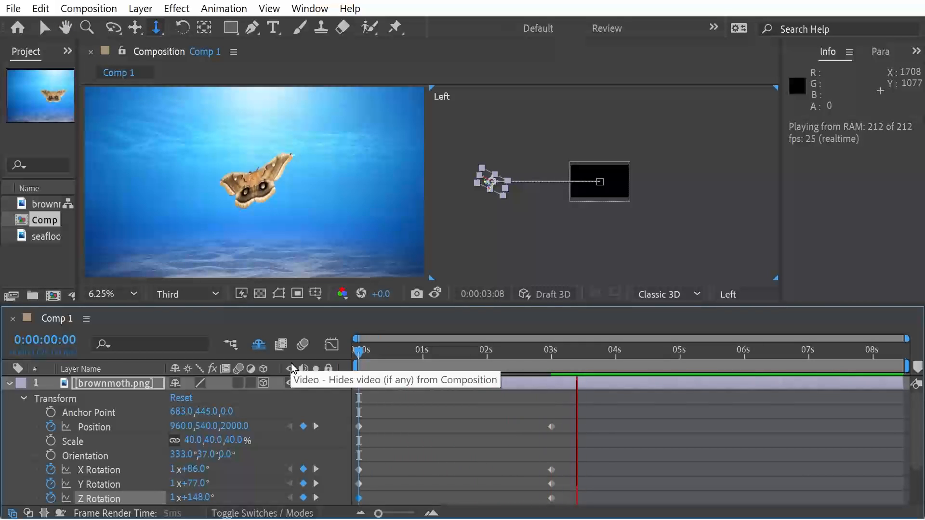
pyautogui.moveTo(434, 353); pyautogui.dragTo(352, 368)
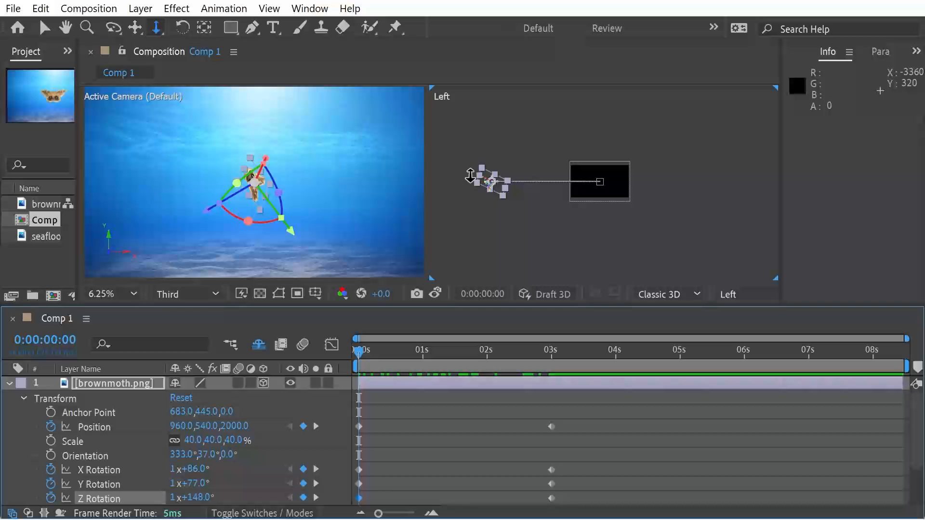
# - With the Selection tool, move the moth's starting point in the Left view to about -511.8, 1676.0, 1919.5 at 0 seconds
pyautogui.click(45, 29)
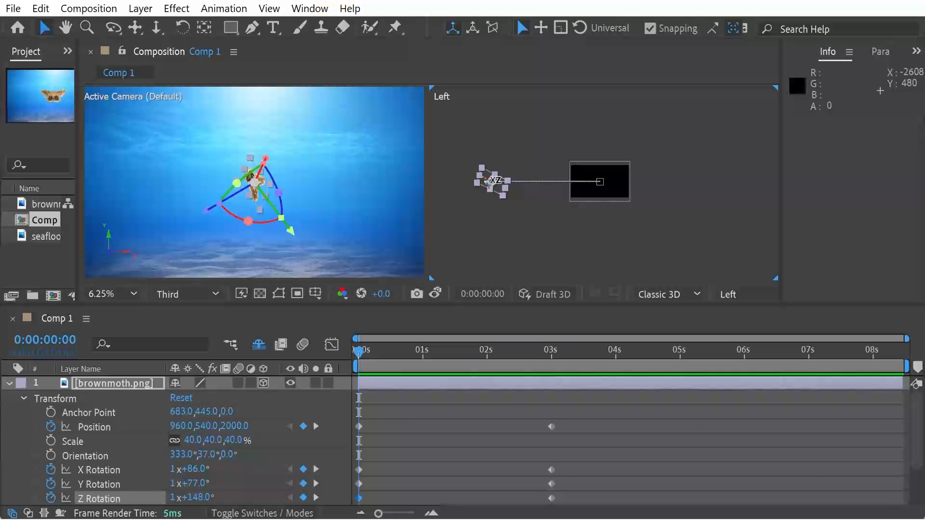
pyautogui.moveTo(493, 182); pyautogui.dragTo(500, 243)
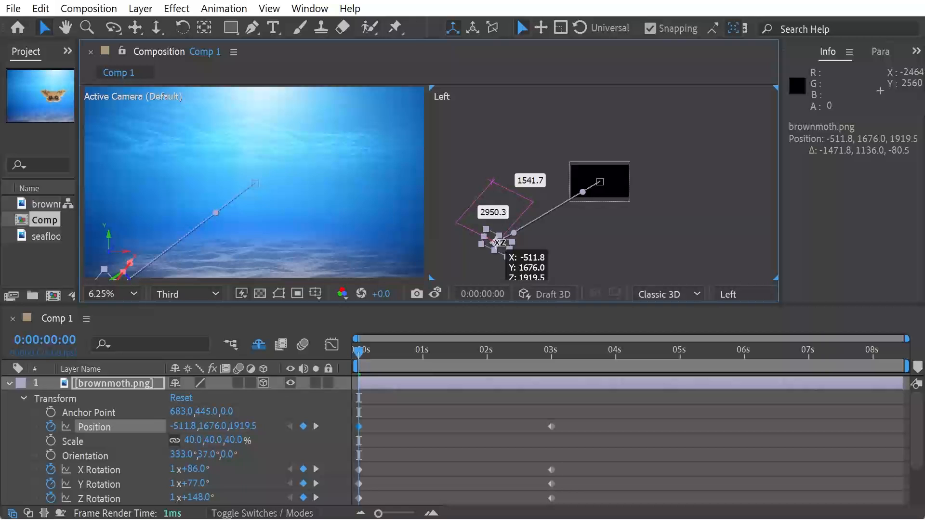
pyautogui.moveTo(500, 242); pyautogui.dragTo(500, 242)
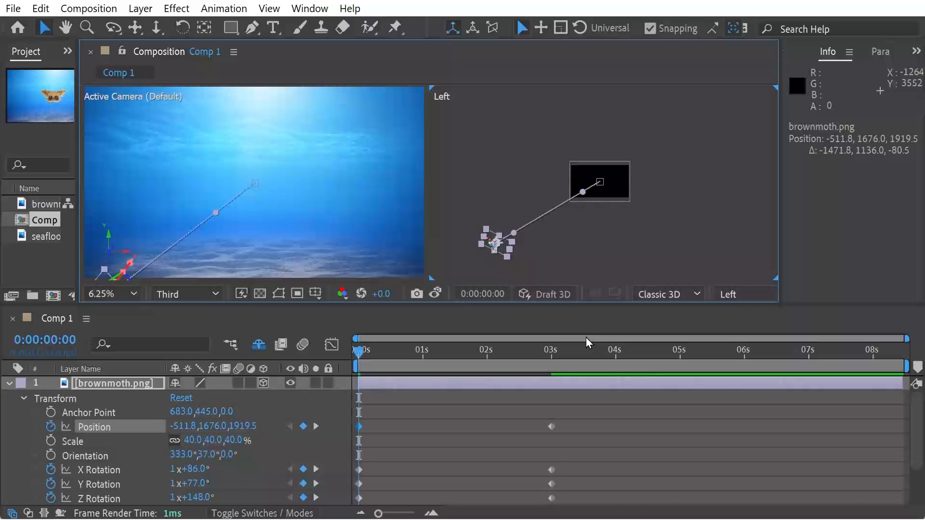
# - Preview the moth's diagonal flight by playing and scrubbing from the start, ending at 0 seconds
pyautogui.moveTo(480, 357); pyautogui.dragTo(299, 348)
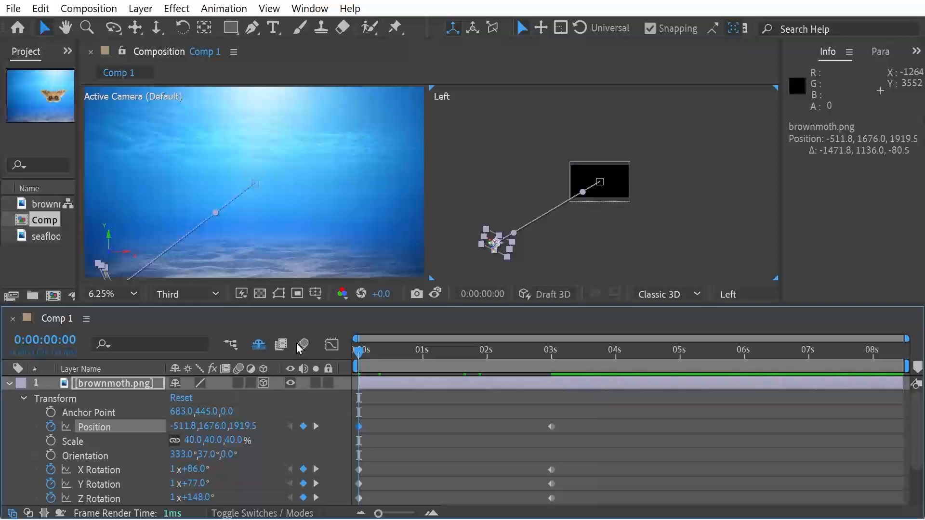
pyautogui.press('space')
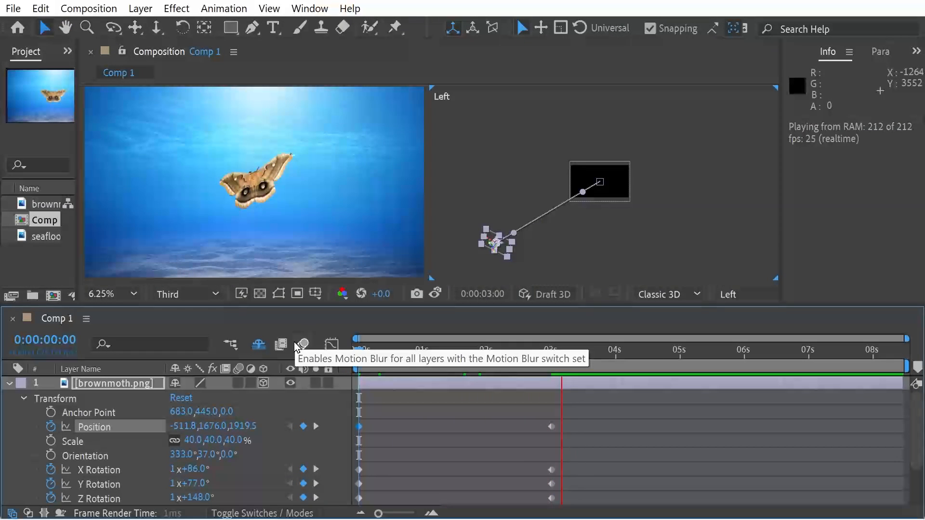
pyautogui.press('space')
pyautogui.click(420, 349)
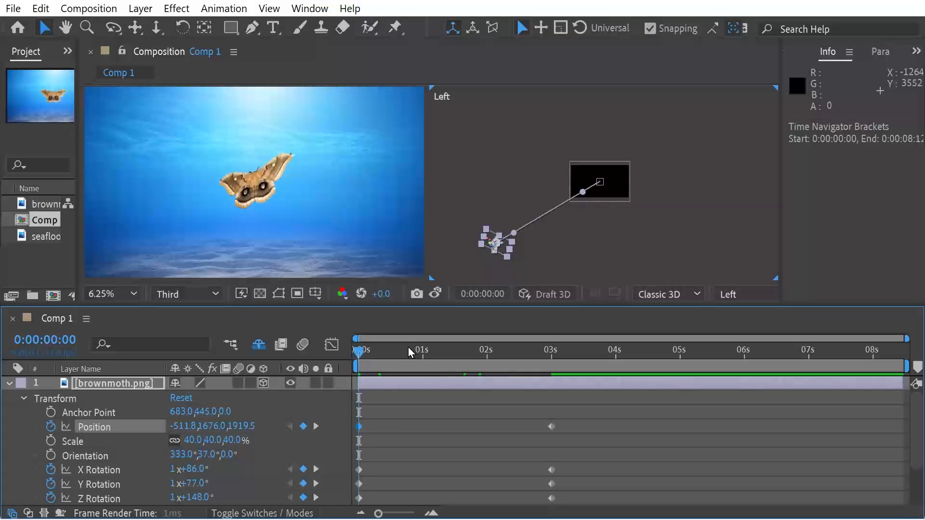
pyautogui.moveTo(349, 350); pyautogui.dragTo(321, 351)
pyautogui.press('space')
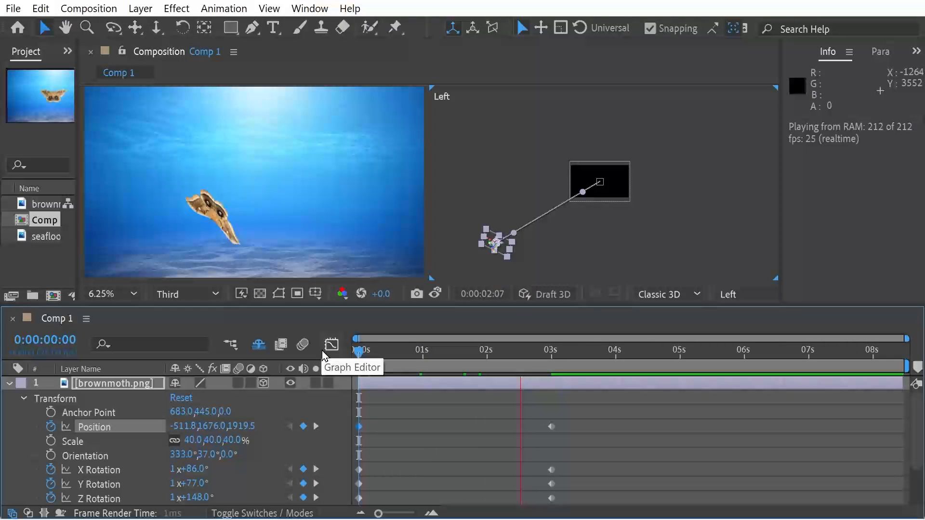
pyautogui.click(536, 352)
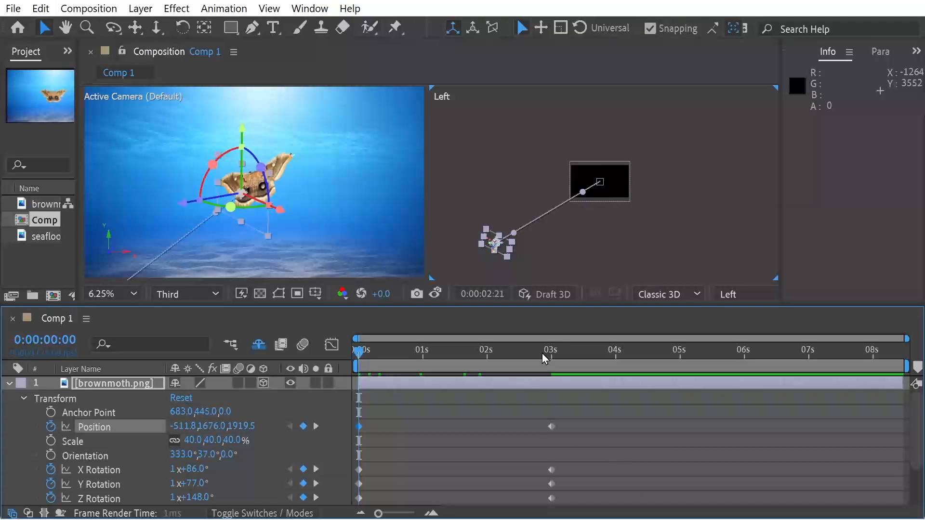
pyautogui.moveTo(490, 359); pyautogui.dragTo(328, 356)
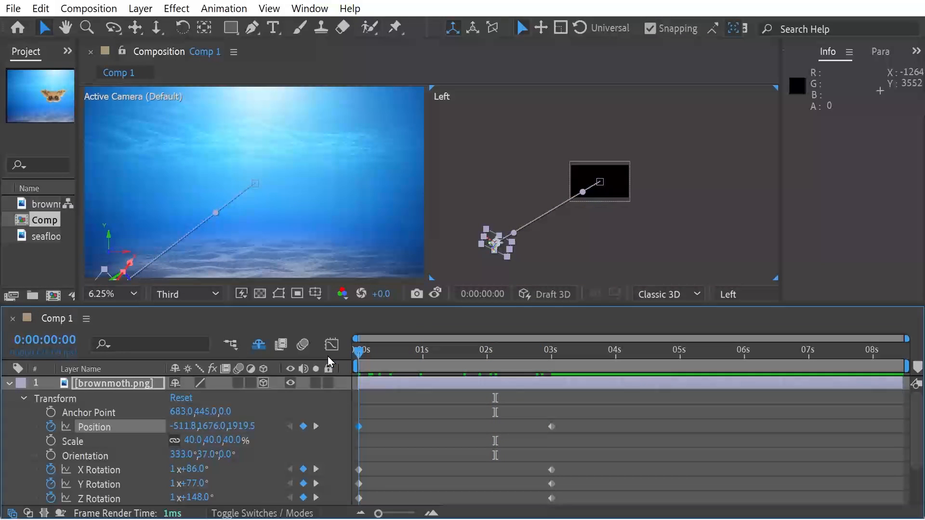
# - Set the X, Y and Z Rotation revolutions back to 0 at 0 seconds and preview the animation
pyautogui.click(173, 470)
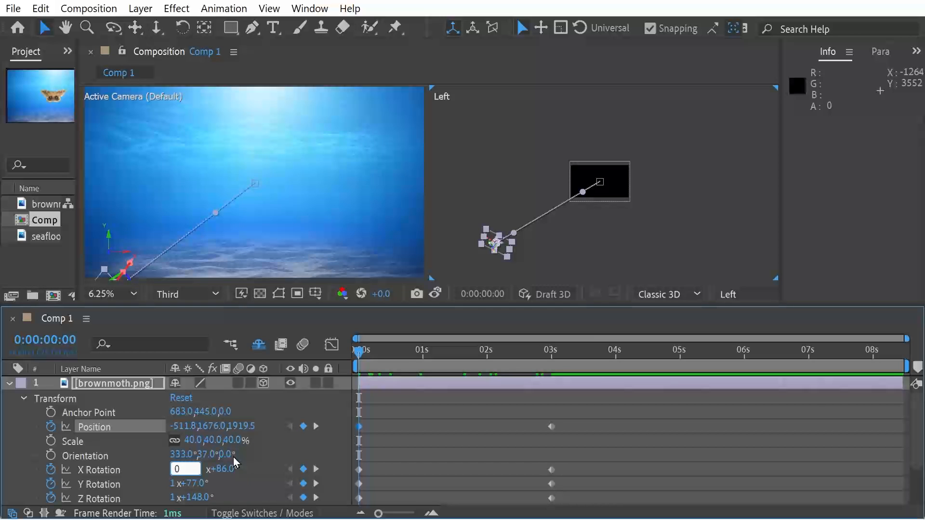
pyautogui.write('0')
pyautogui.click(177, 483)
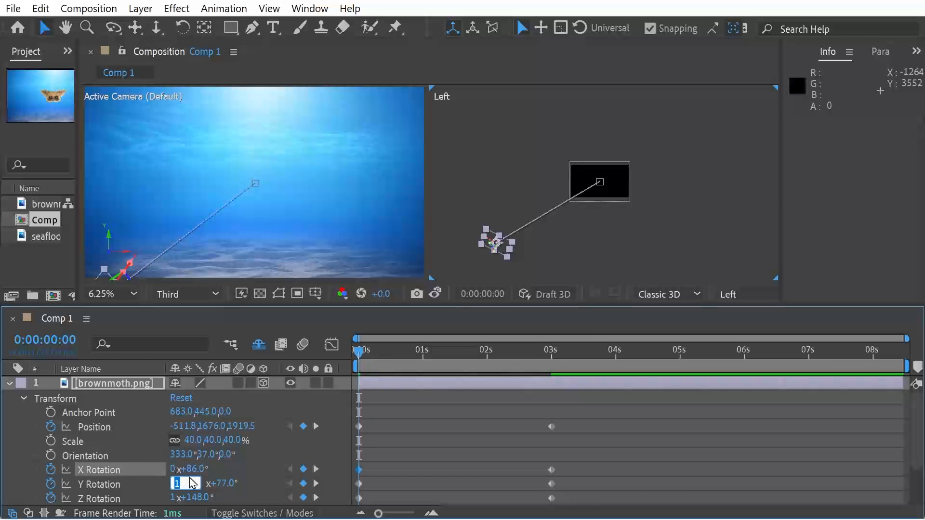
pyautogui.write('0')
pyautogui.click(173, 498)
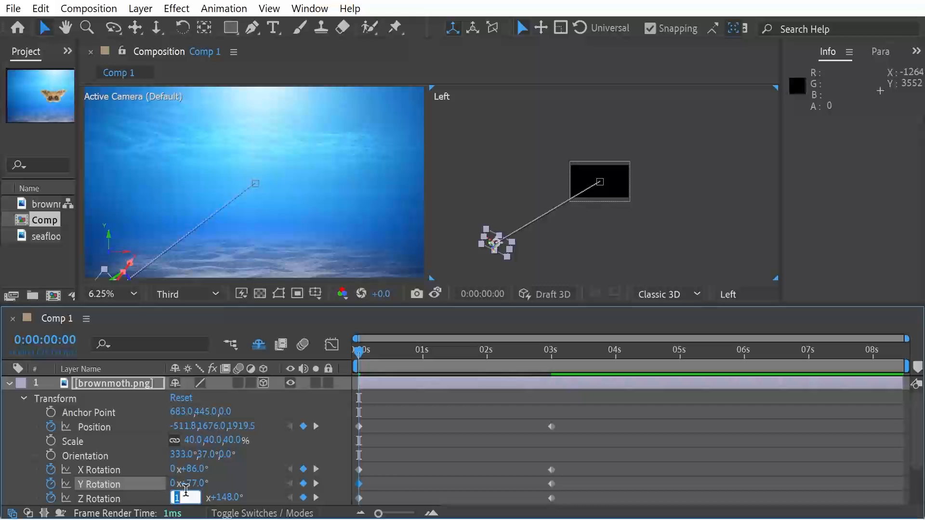
pyautogui.write('0')
pyautogui.press('Return')
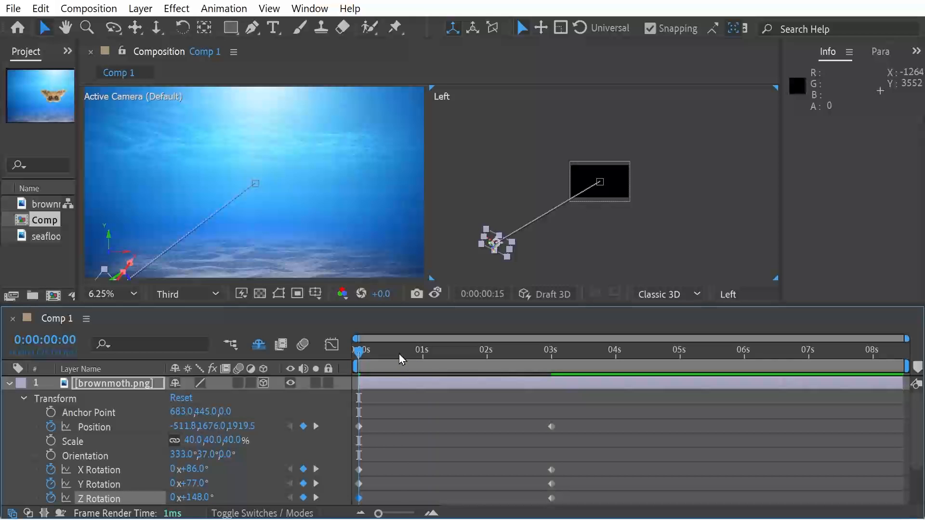
pyautogui.press('space')
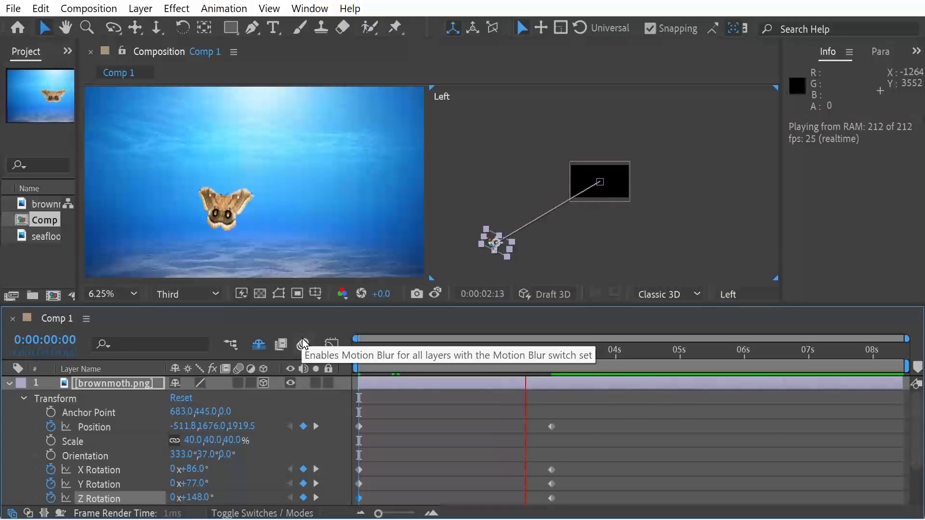
pyautogui.press('space')
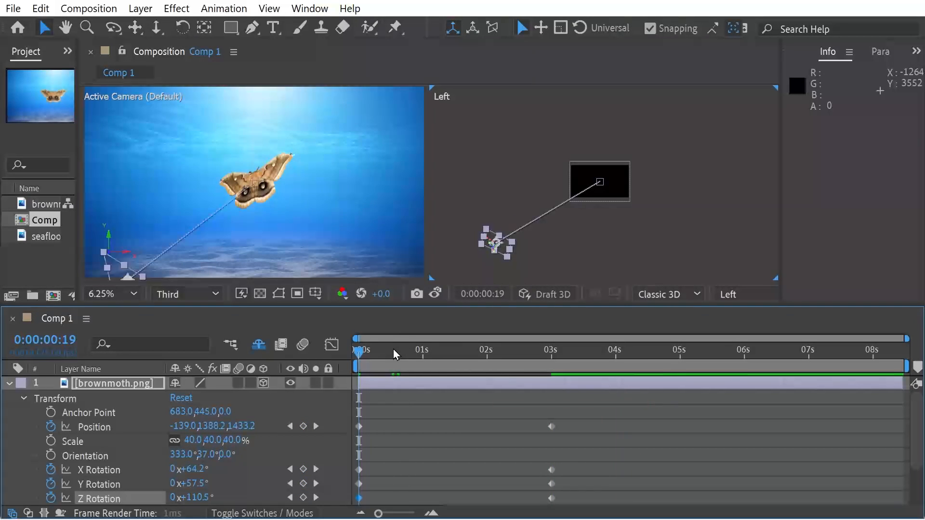
pyautogui.moveTo(394, 354); pyautogui.dragTo(351, 354)
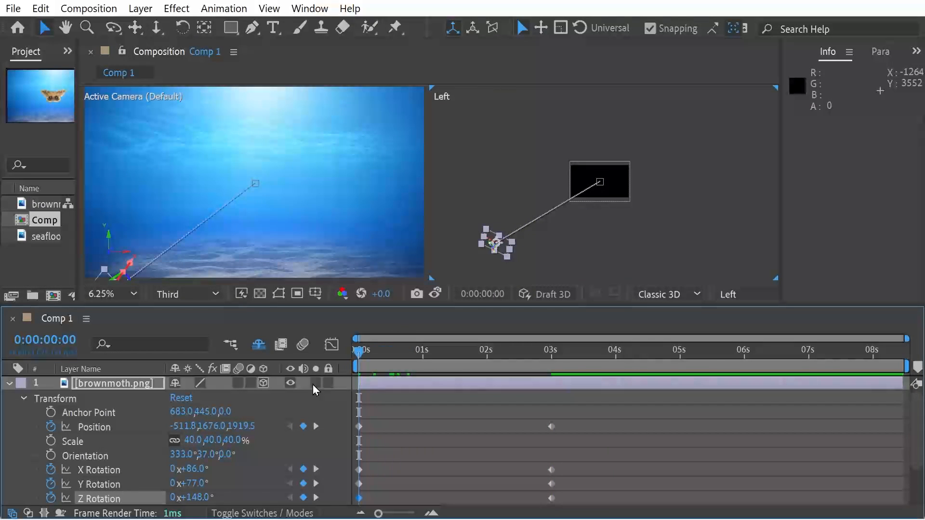
# - Set only the X Rotation revolutions to 1 at 0 seconds and preview the moth's animation from the start
pyautogui.click(172, 469)
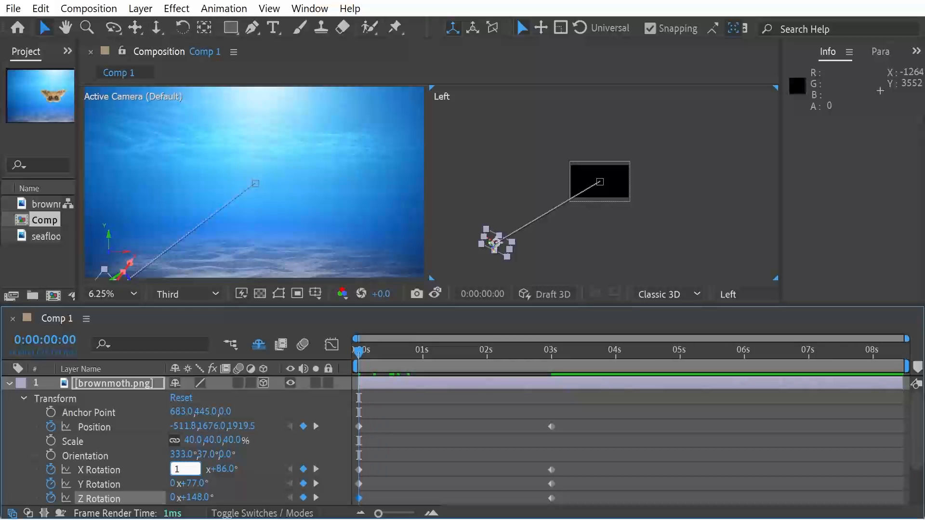
pyautogui.write('1')
pyautogui.press('Return')
pyautogui.moveTo(428, 350); pyautogui.dragTo(269, 334)
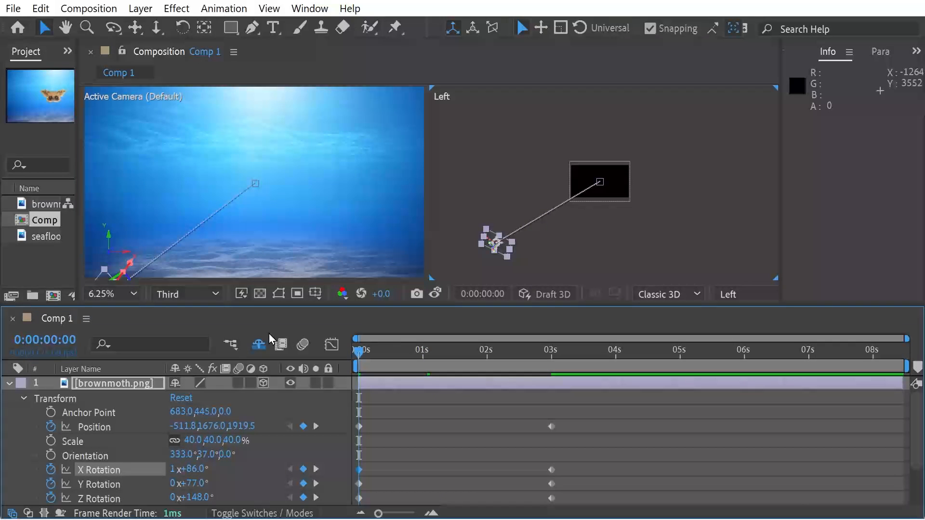
pyautogui.press('space')
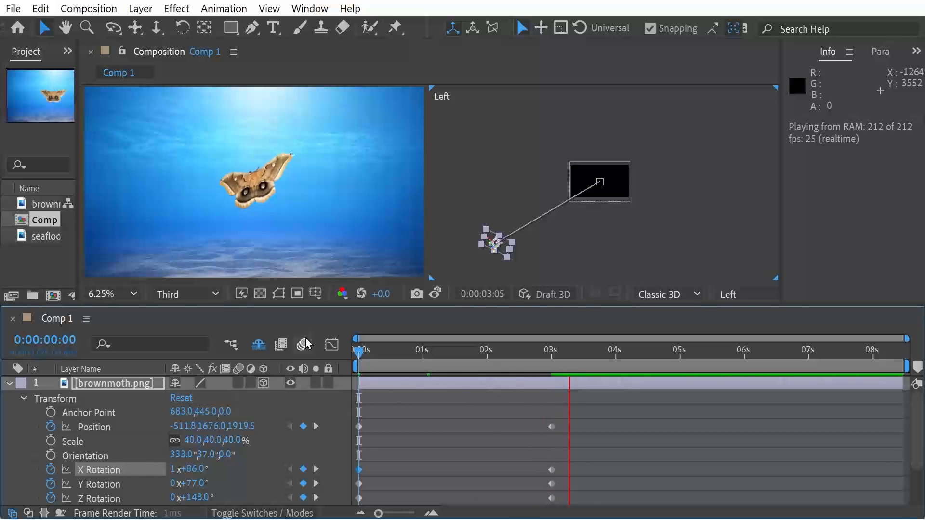
pyautogui.press('space')
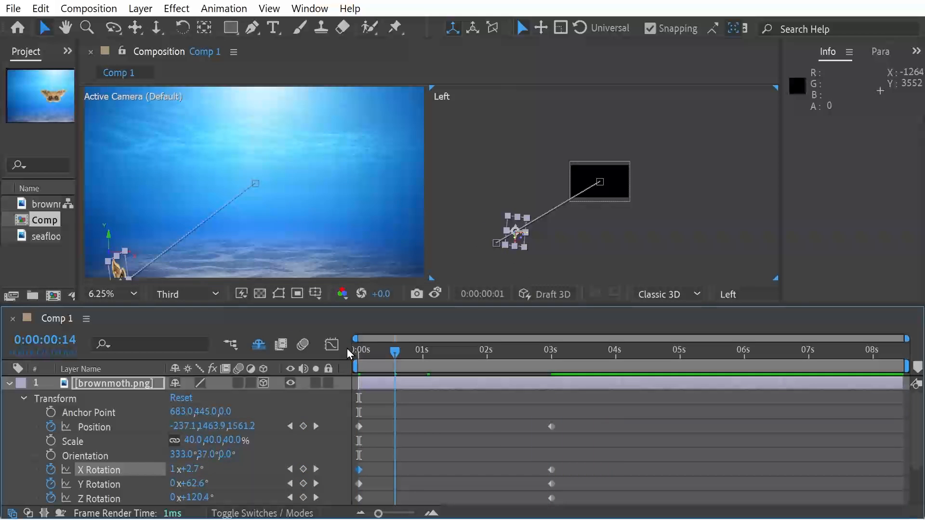
# - Set the moth's X Rotation revolutions back to 0 at 0 seconds and scrub through the start of the animation
pyautogui.click(173, 468)
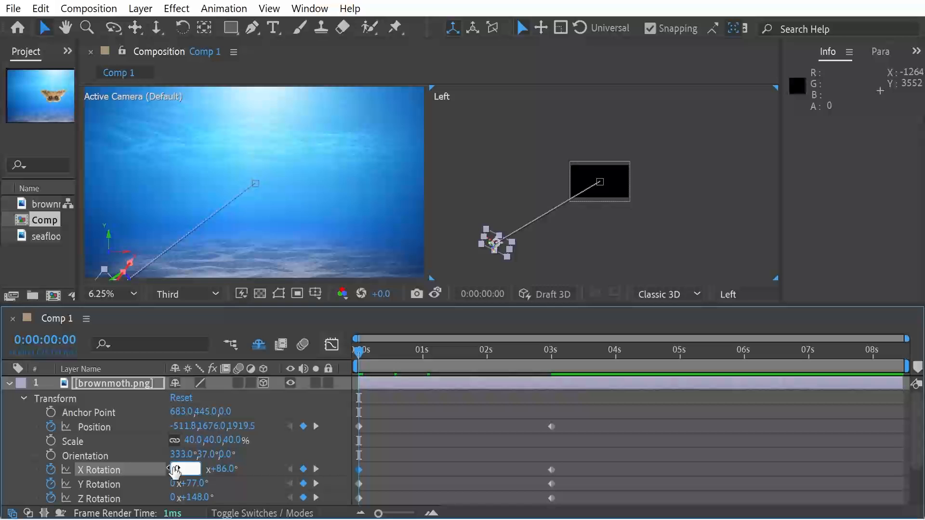
pyautogui.press('Return')
pyautogui.click(173, 498)
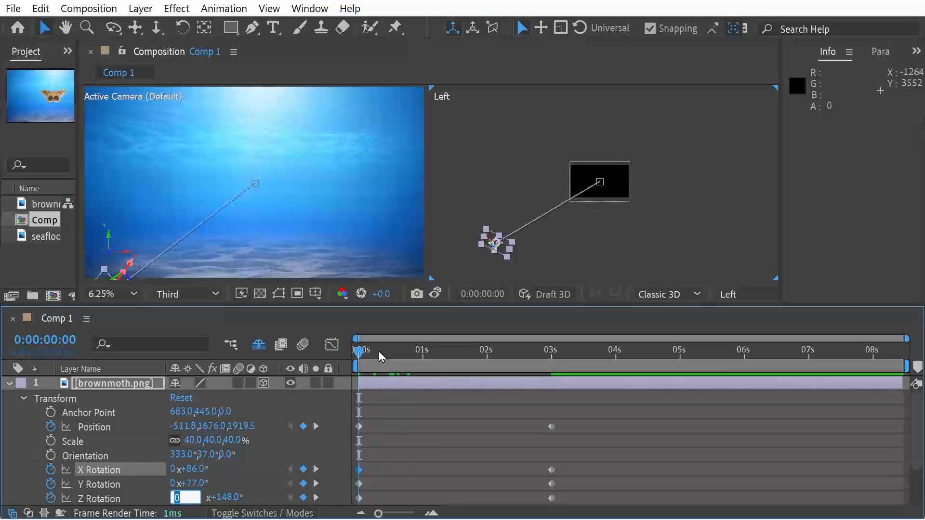
pyautogui.moveTo(378, 352); pyautogui.dragTo(300, 380)
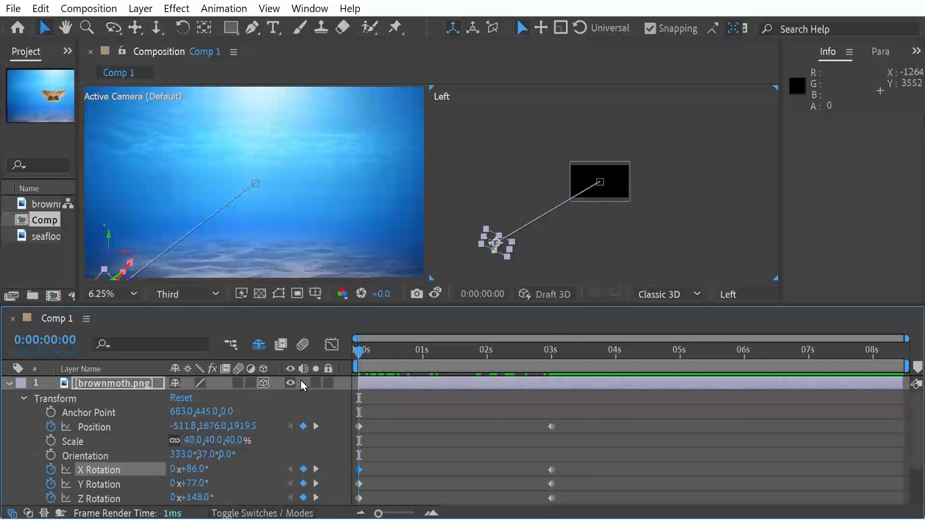
# - Set only the Z Rotation revolutions to 1 at 0 seconds and preview the moth's animation from the start
pyautogui.click(174, 498)
pyautogui.write('1')
pyautogui.press('Return')
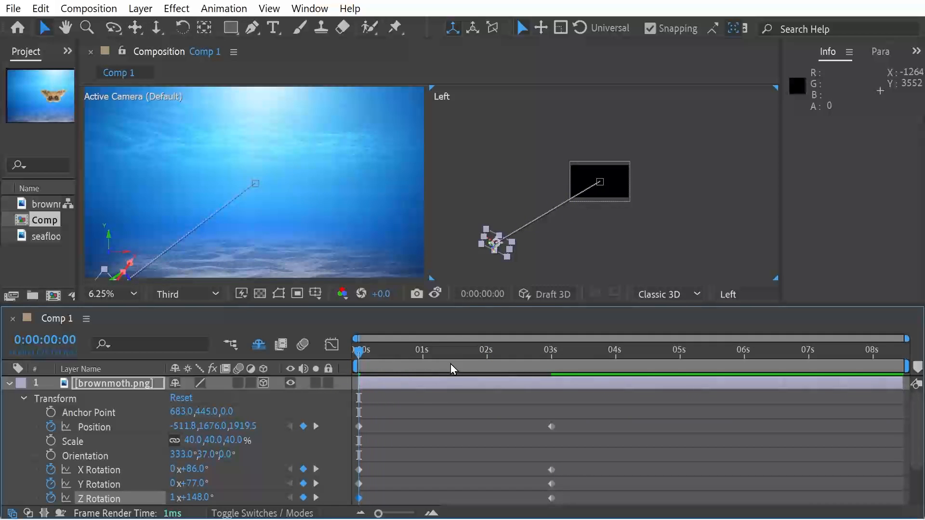
pyautogui.moveTo(422, 356); pyautogui.dragTo(307, 349)
pyautogui.press('space')
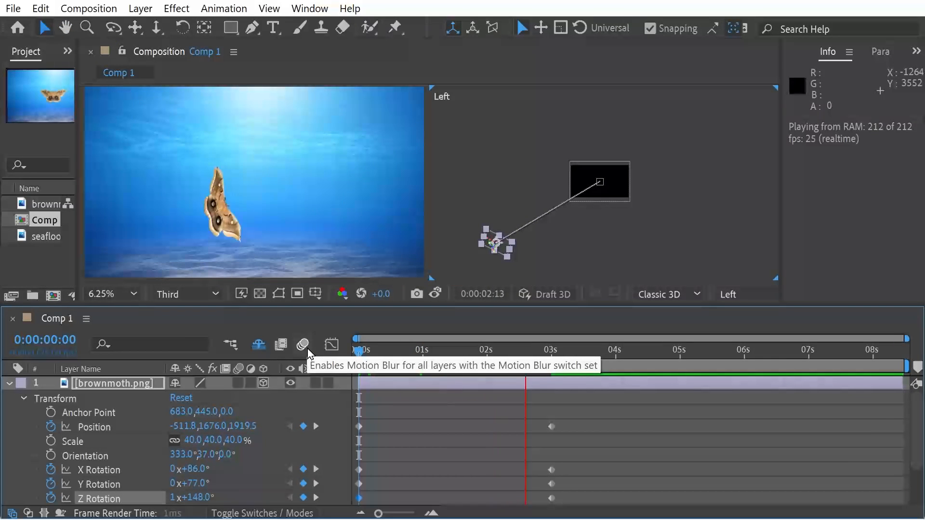
pyautogui.press('space')
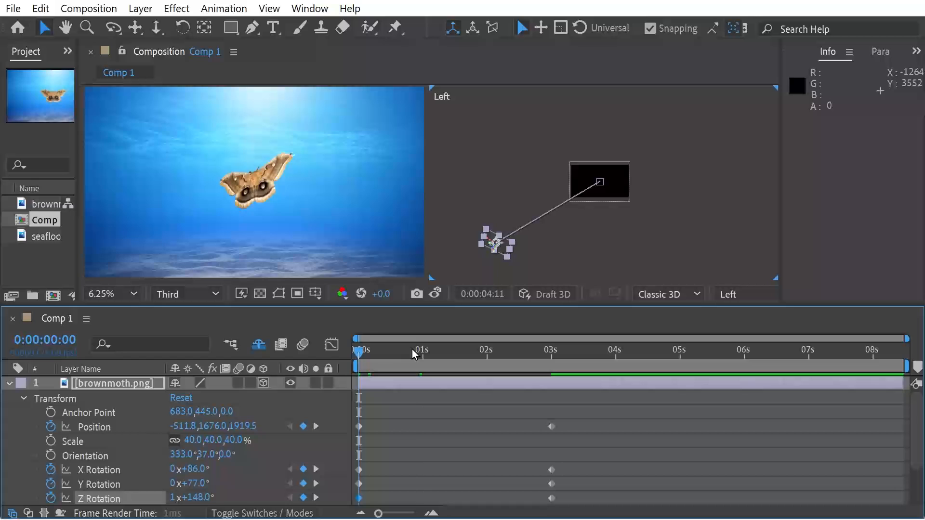
# - Reset the Z Rotation revolutions to 0 and change the rotation angles to X 154°, Y 124° and Z 155° at 0 seconds
pyautogui.click(173, 497)
pyautogui.write('0')
pyautogui.press('Return')
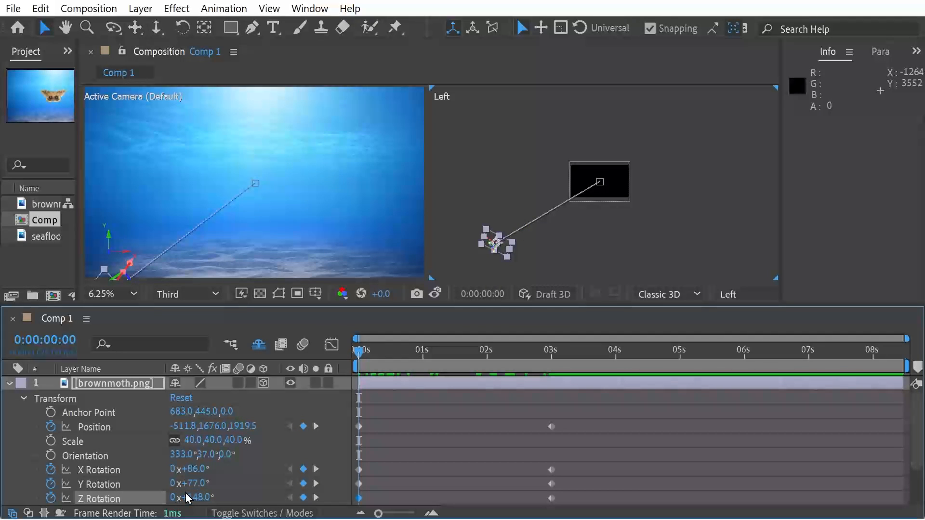
pyautogui.moveTo(205, 467); pyautogui.dragTo(210, 500)
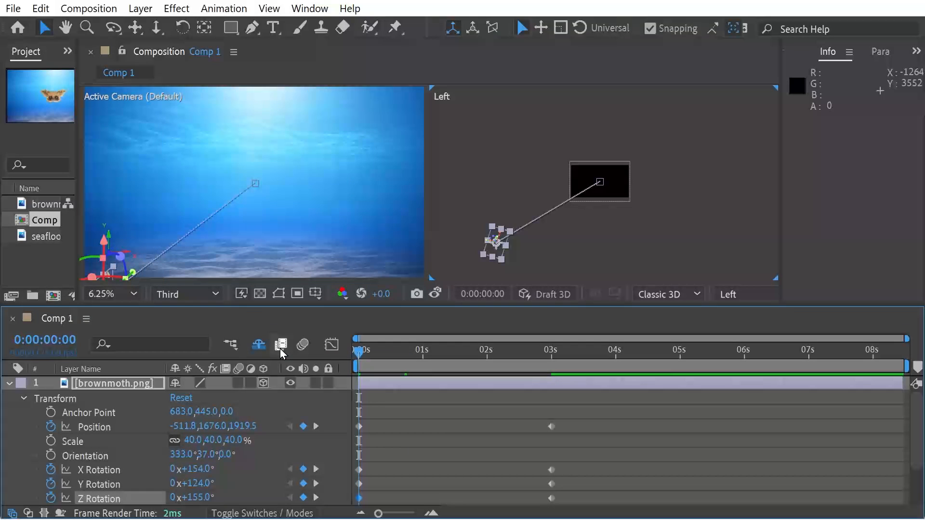
# - Preview the moth's animation with the changed X, Y and Z rotation angles by playing and scrubbing from the start
pyautogui.press('space')
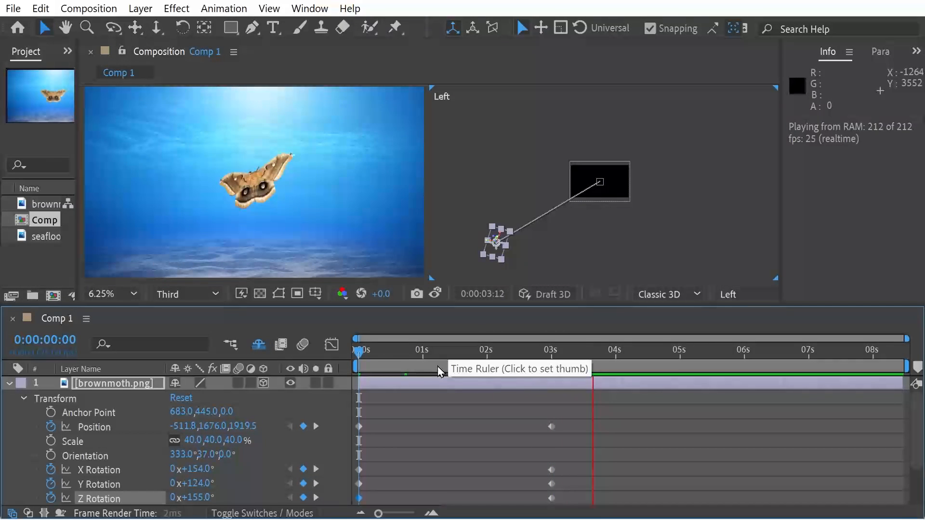
pyautogui.moveTo(408, 351); pyautogui.dragTo(258, 313)
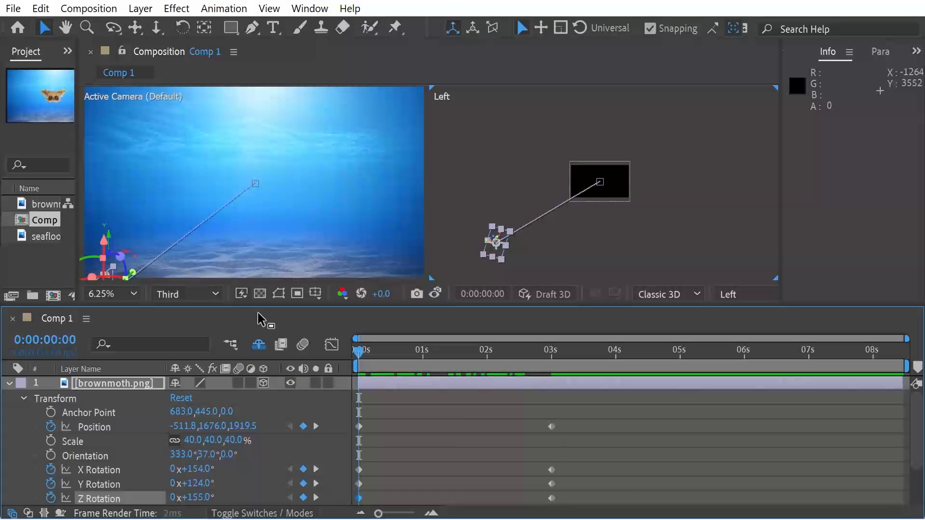
pyautogui.press('space')
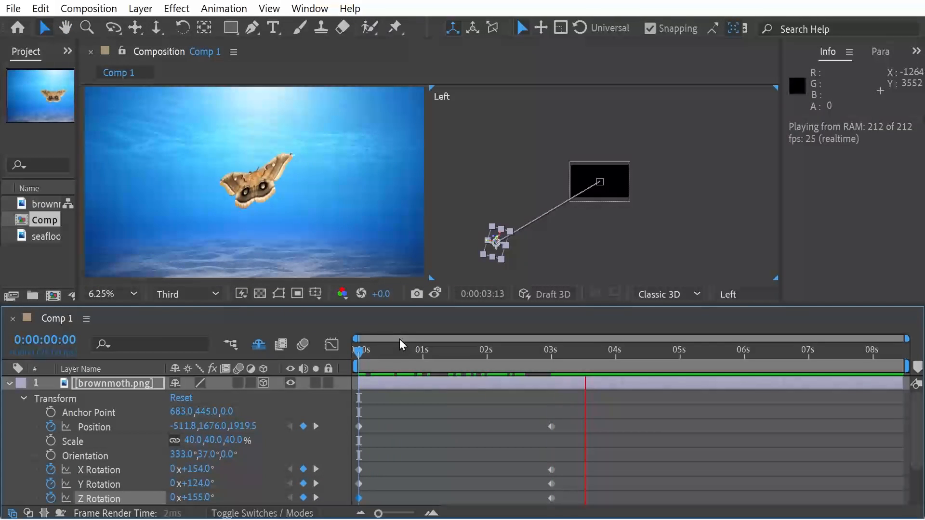
pyautogui.press('space')
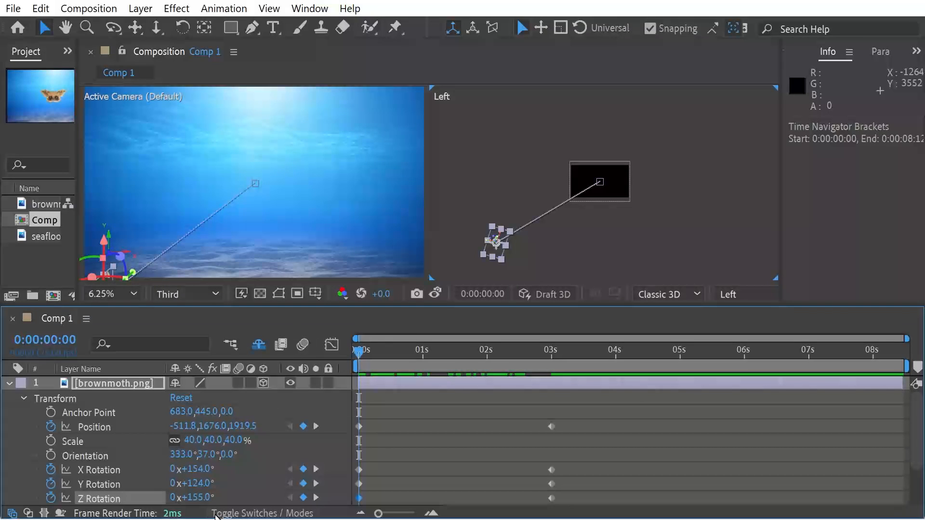
# - Set the moth's rotation angles at 0 seconds to X 80°, Y 0° and Z 80°
pyautogui.click(194, 469)
pyautogui.write('80')
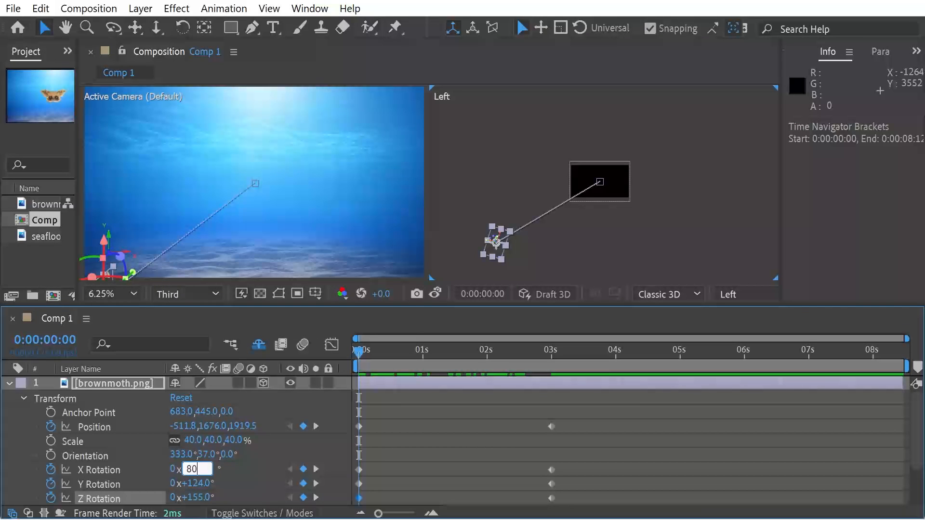
pyautogui.press('Return')
pyautogui.click(208, 483)
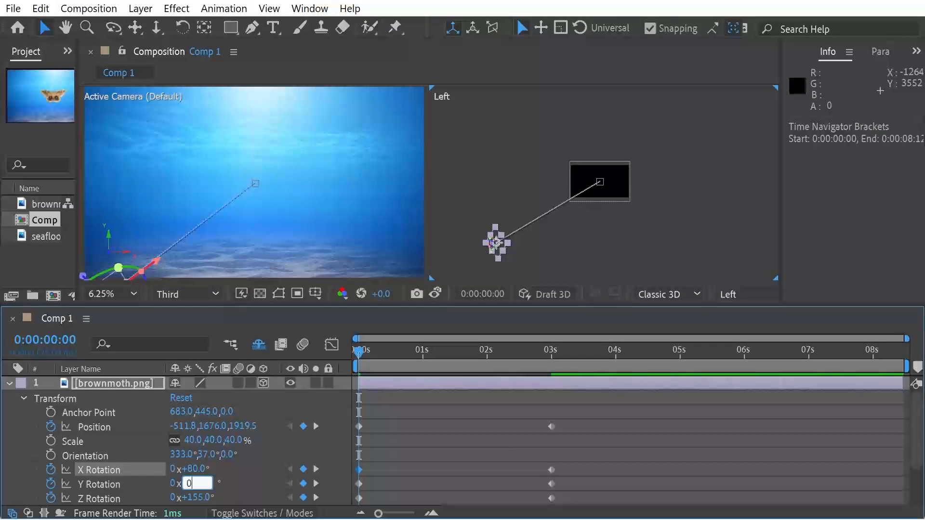
pyautogui.write('0')
pyautogui.press('Return')
pyautogui.click(210, 498)
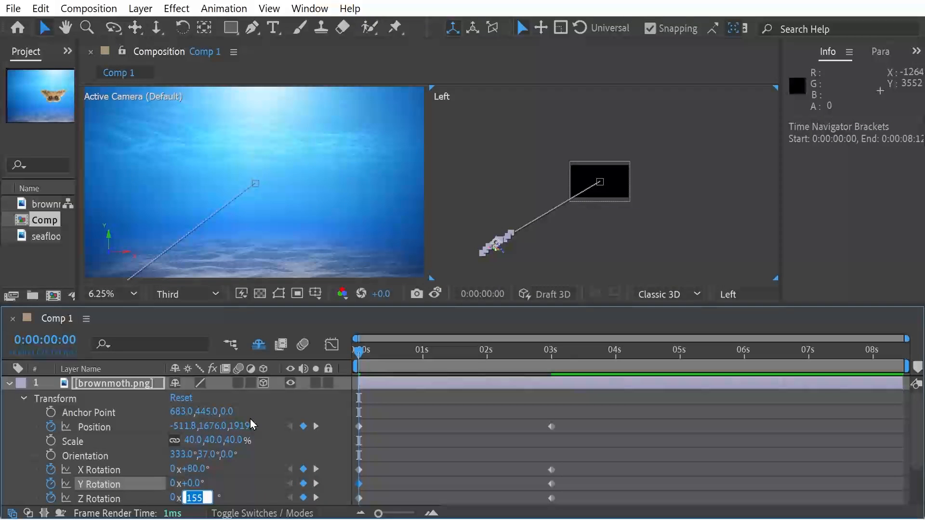
pyautogui.write('80')
pyautogui.press('Return')
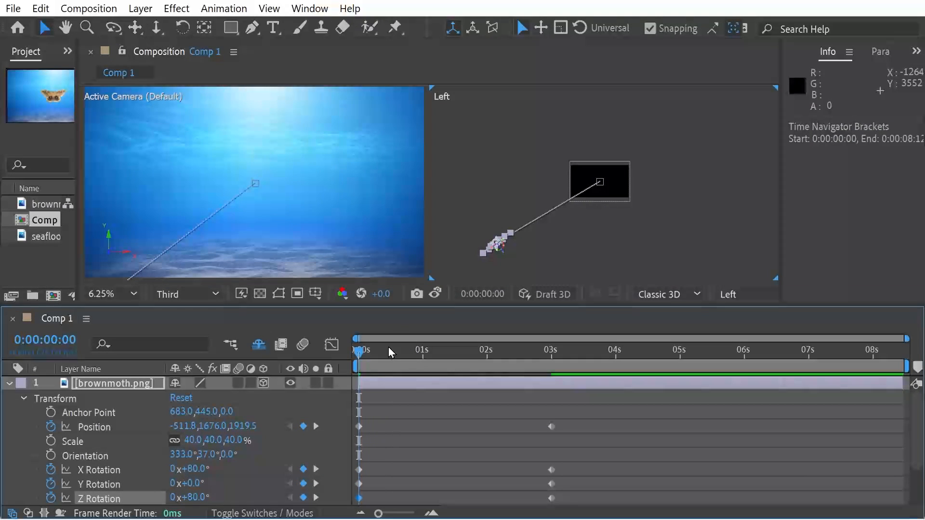
# - Play and scrub the first three seconds to check the moth's new rotation, ending at 0 seconds
pyautogui.press('space')
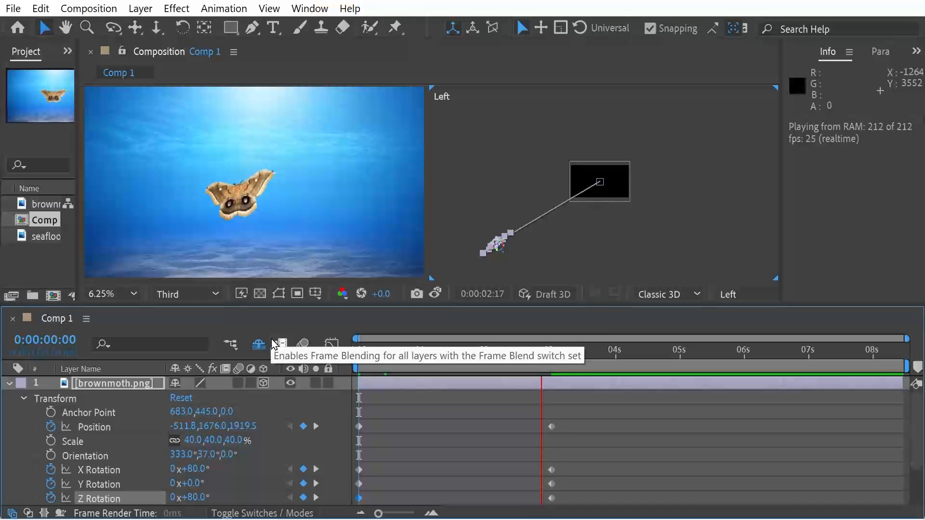
pyautogui.press('space')
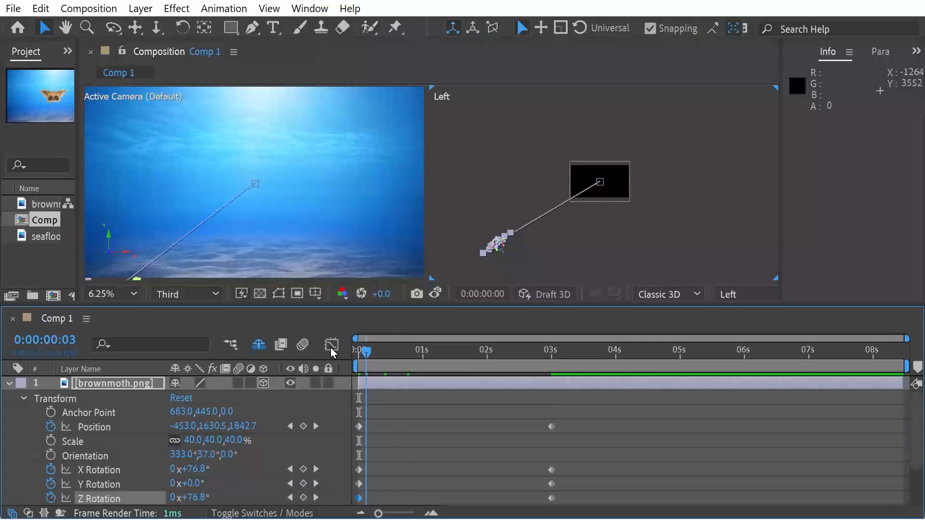
pyautogui.press('space')
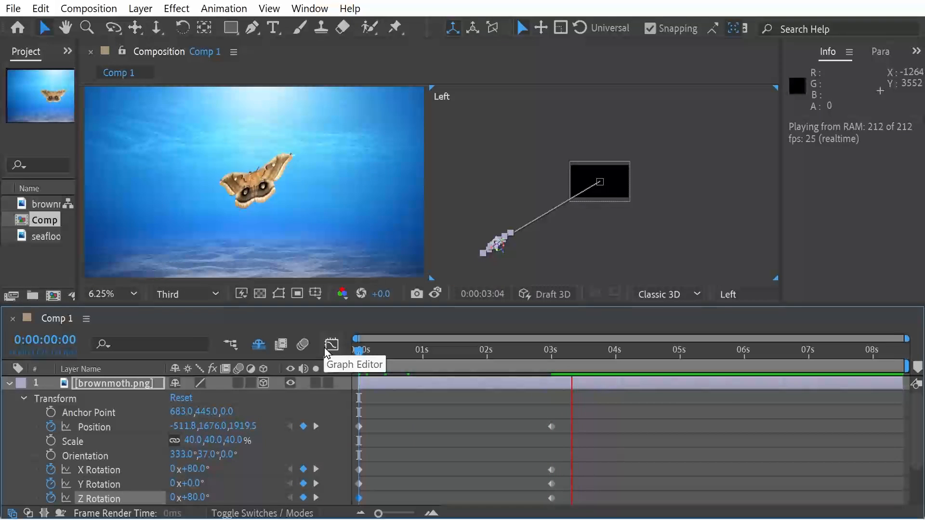
pyautogui.press('space')
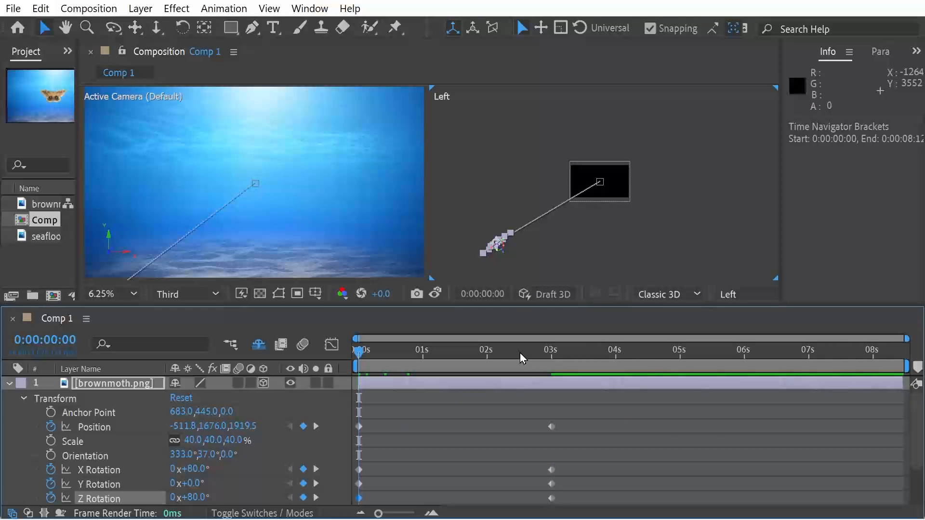
pyautogui.moveTo(519, 352); pyautogui.dragTo(358, 352)
# - Select all X, Y and Z Rotation keyframes, then bring up the Wiggler and widen it to show its settings
pyautogui.click(114, 470)
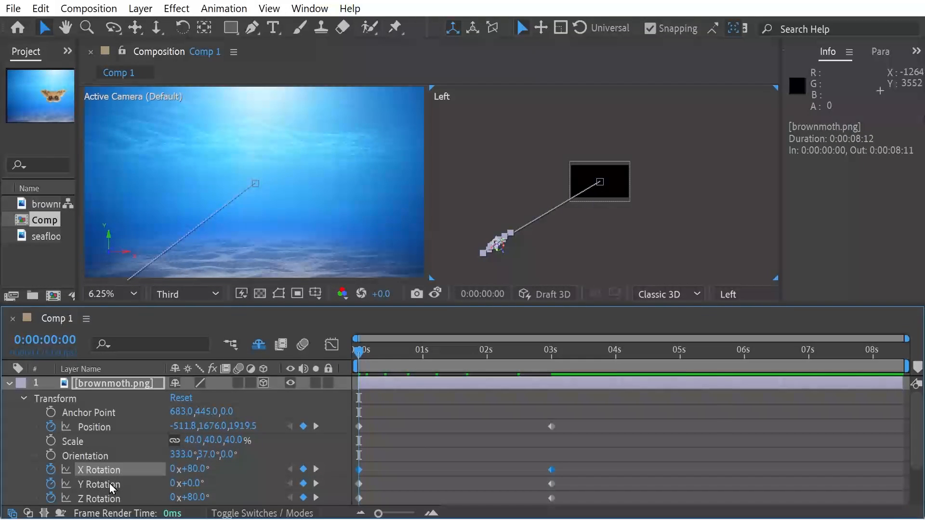
pyautogui.keyDown('shift'); pyautogui.click(110, 485); pyautogui.keyUp('shift')
pyautogui.keyDown('shift'); pyautogui.click(108, 499); pyautogui.keyUp('shift')
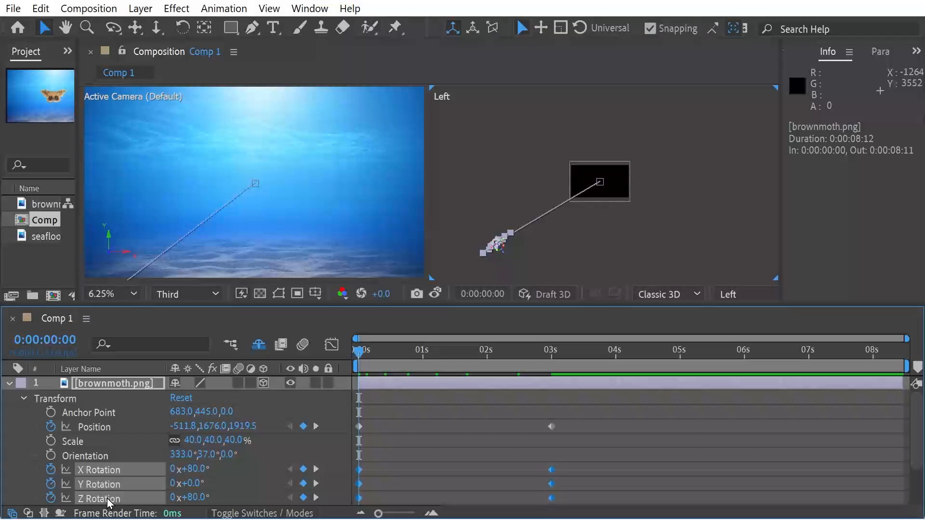
pyautogui.click(916, 53)
pyautogui.click(866, 90)
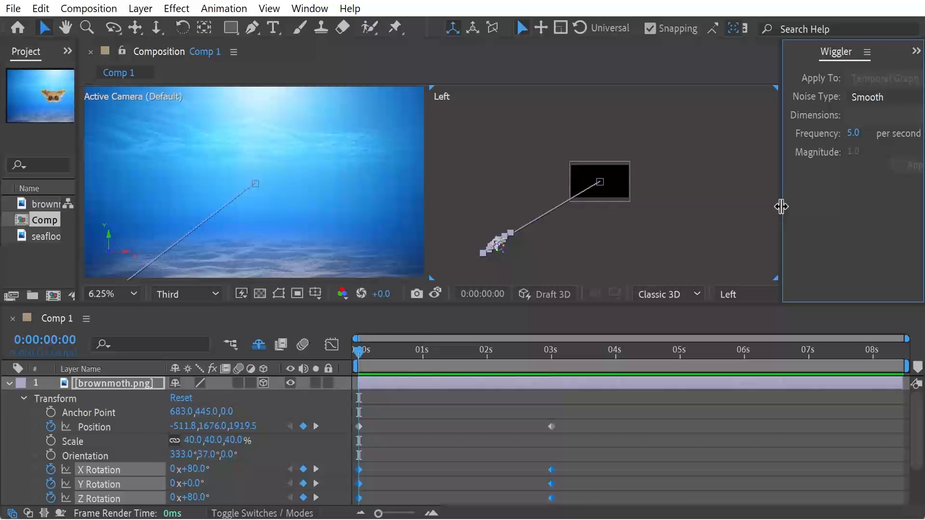
pyautogui.moveTo(782, 204); pyautogui.dragTo(714, 205)
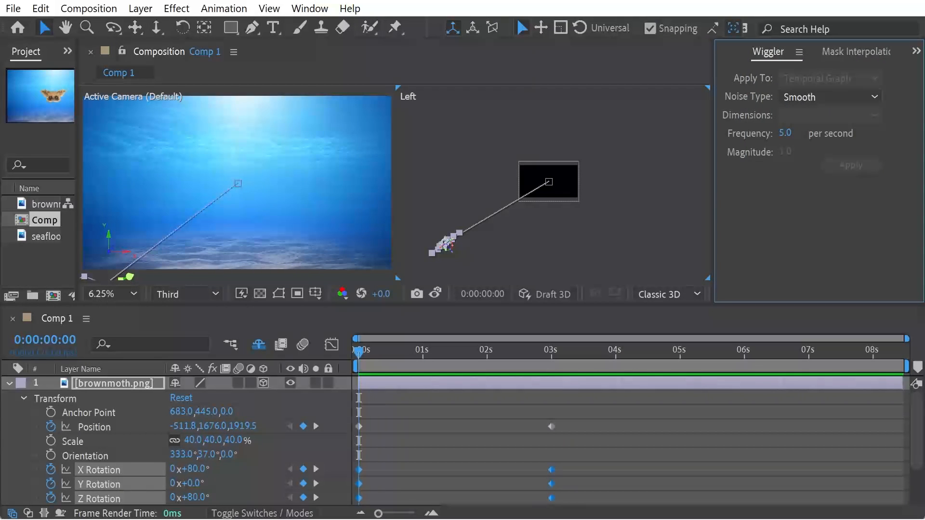
# - Apply the Wiggler to the X Rotation keyframes alone with Temporal Graph, Smooth noise, frequency 5.0 and magnitude 1.0, and preview it
pyautogui.click(414, 451)
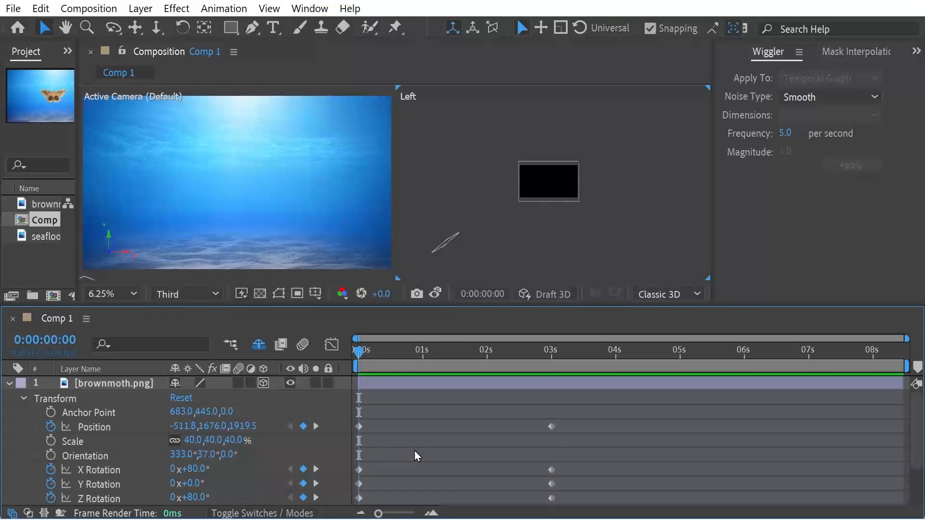
pyautogui.click(113, 474)
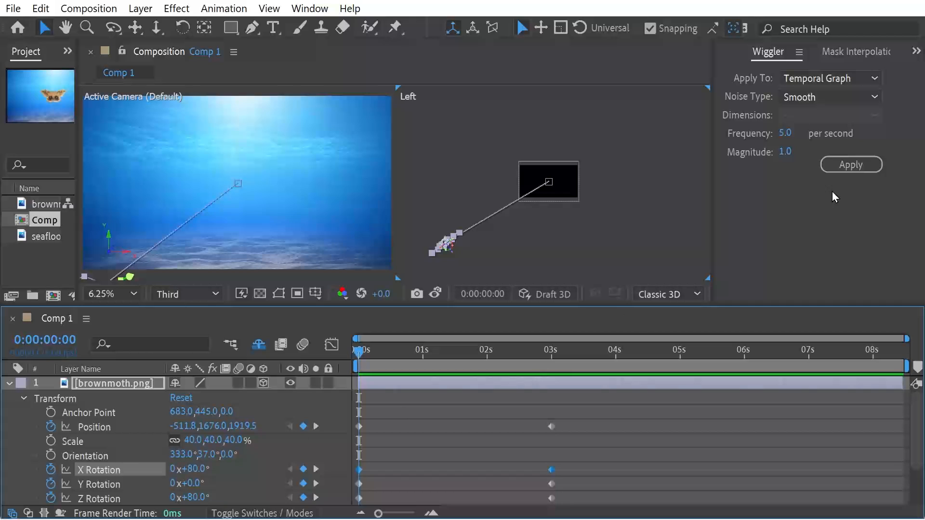
pyautogui.click(849, 165)
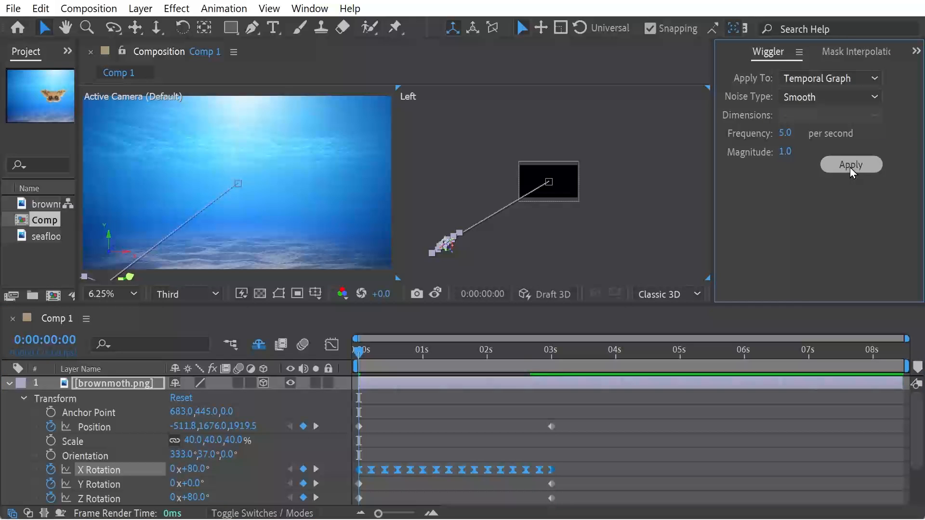
pyautogui.press('space')
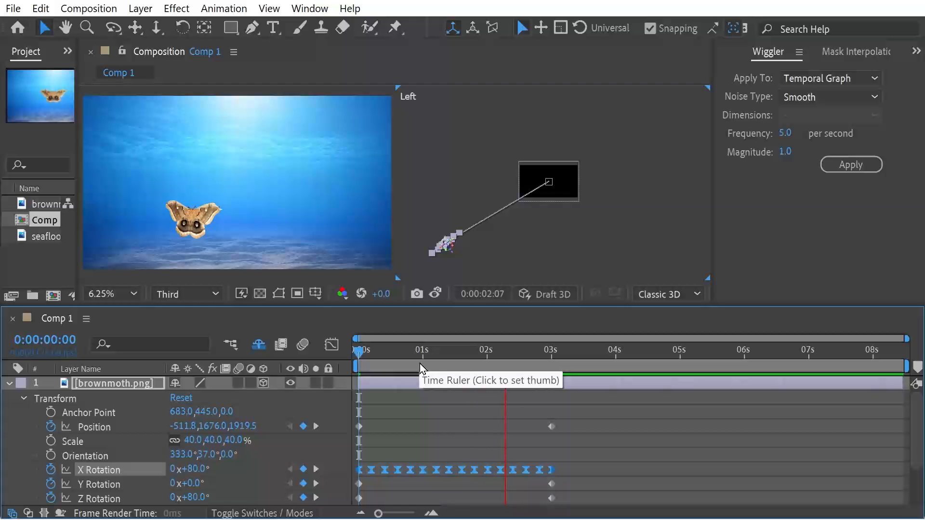
pyautogui.moveTo(419, 353); pyautogui.dragTo(346, 350)
# - Apply the Wiggler with the same settings to the Y Rotation keyframes and separately to the Z Rotation keyframes
pyautogui.click(98, 484)
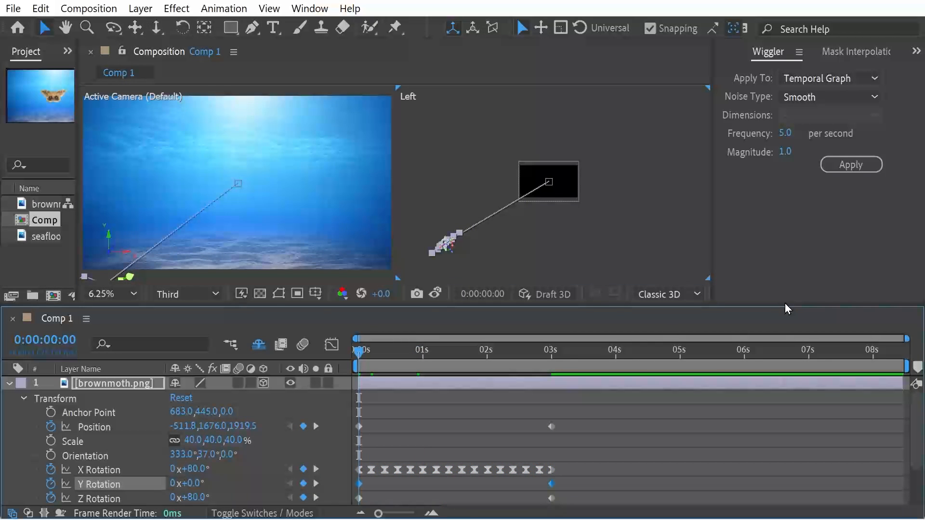
pyautogui.click(842, 169)
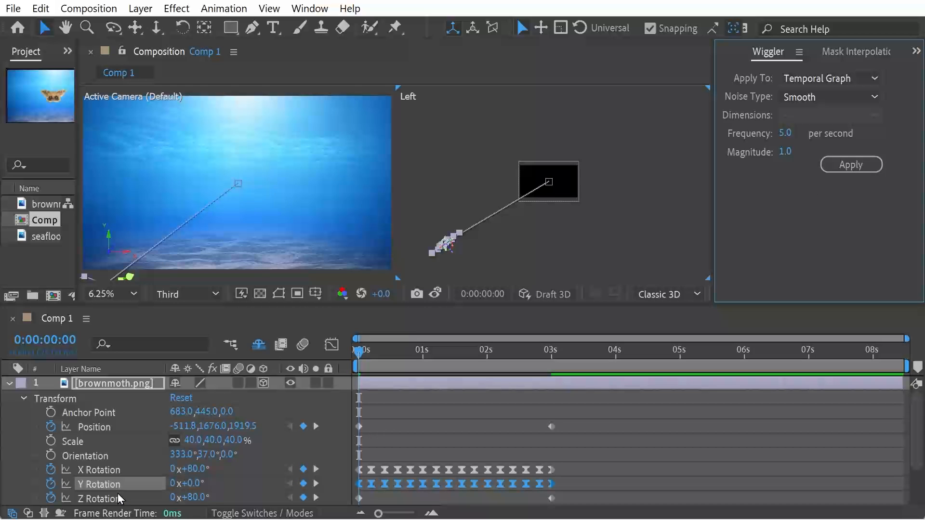
pyautogui.click(120, 499)
pyautogui.click(845, 164)
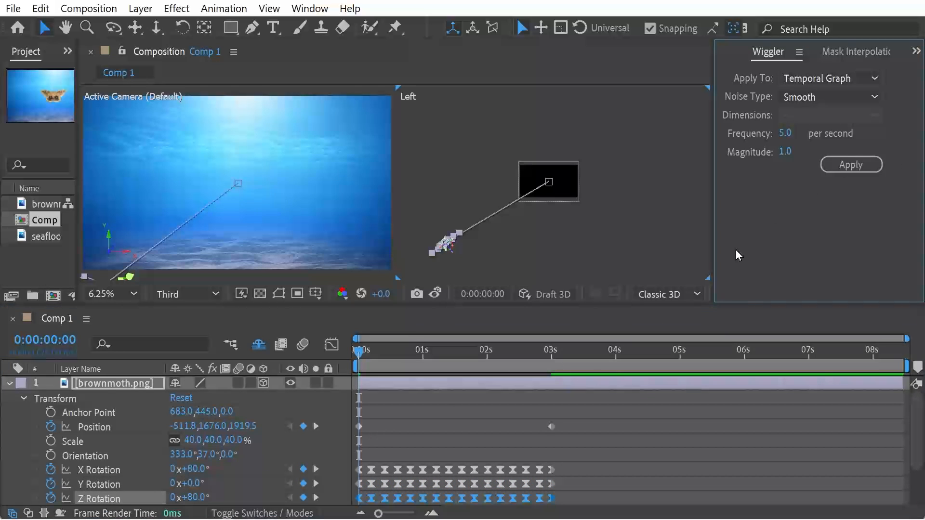
# - Preview the wiggled moth animation from the start, scrub past 3 seconds and return to 0 seconds
pyautogui.moveTo(404, 351); pyautogui.dragTo(303, 348)
pyautogui.press('space')
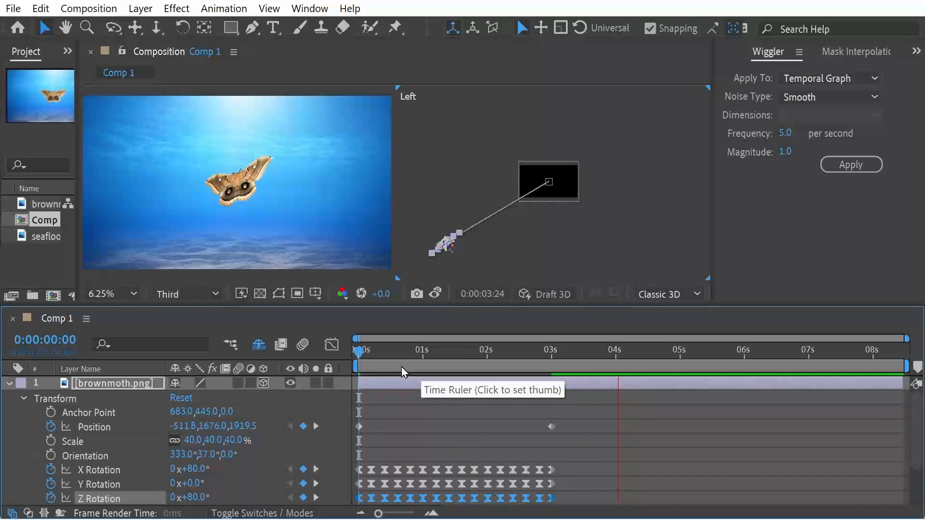
pyautogui.moveTo(395, 359); pyautogui.dragTo(285, 348)
pyautogui.press('space')
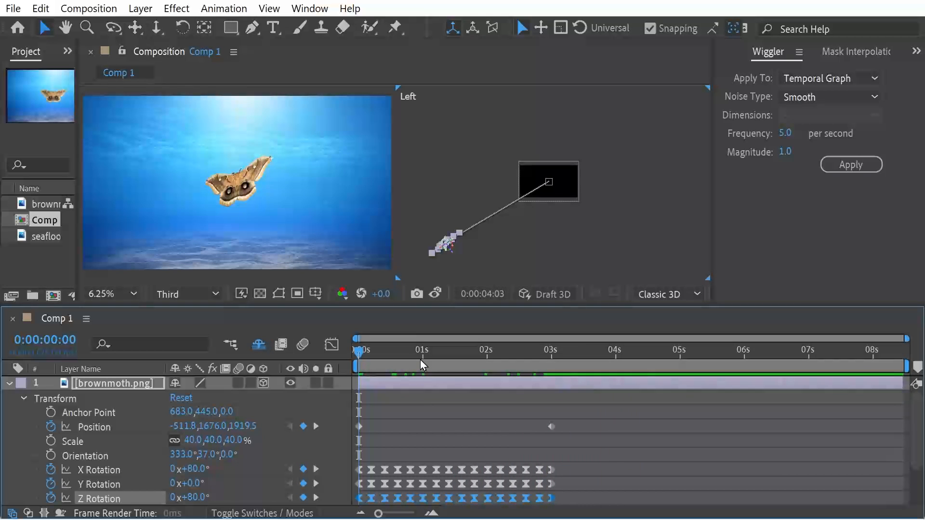
pyautogui.moveTo(419, 359); pyautogui.dragTo(575, 362)
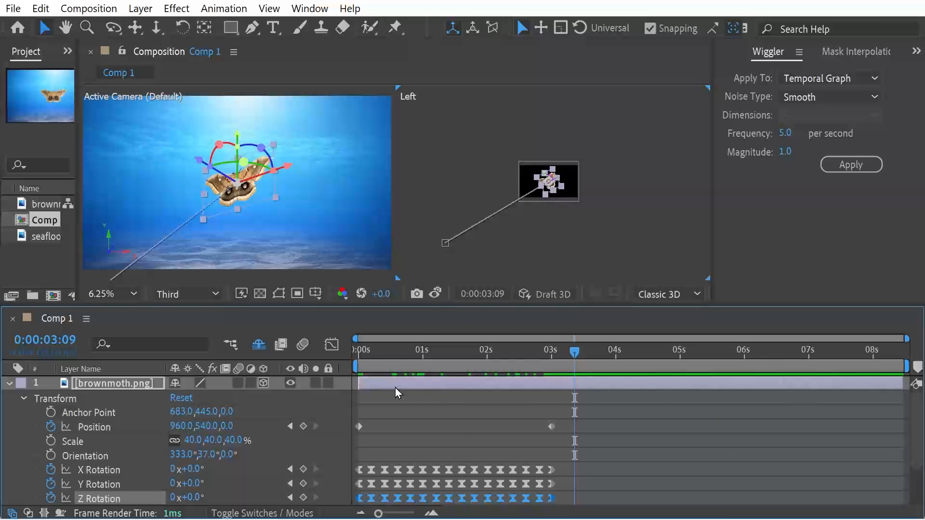
pyautogui.press('Home')
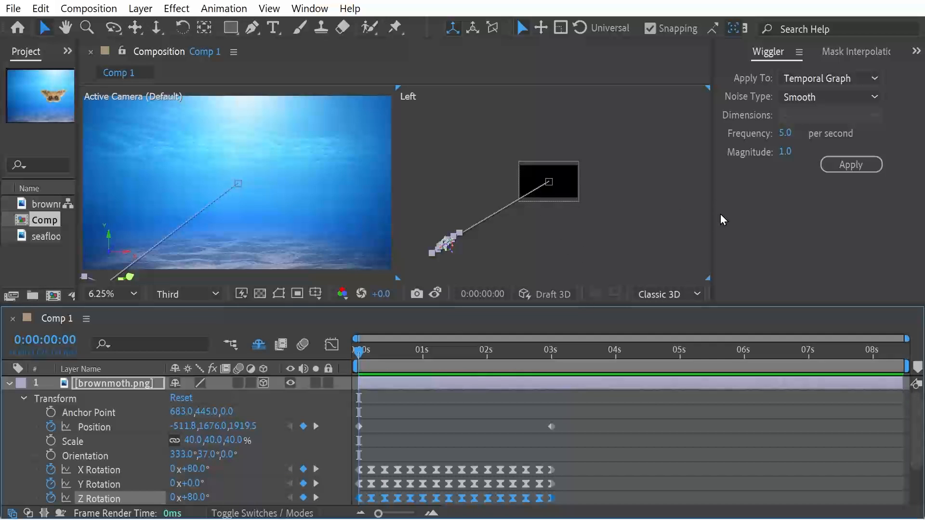
# - Widen the composition viewer and compare the Left and Right 3D views, leaving the second view on Right
pyautogui.moveTo(712, 217); pyautogui.dragTo(873, 231)
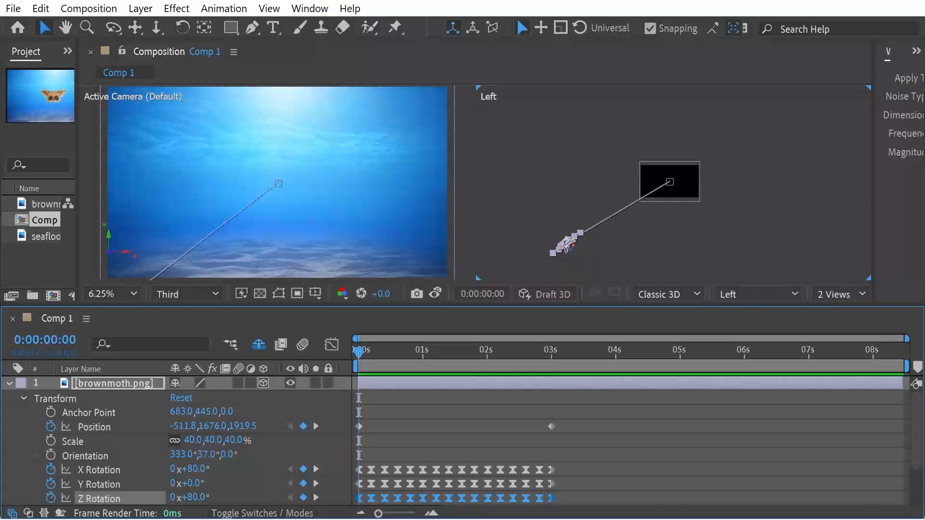
pyautogui.click(752, 294)
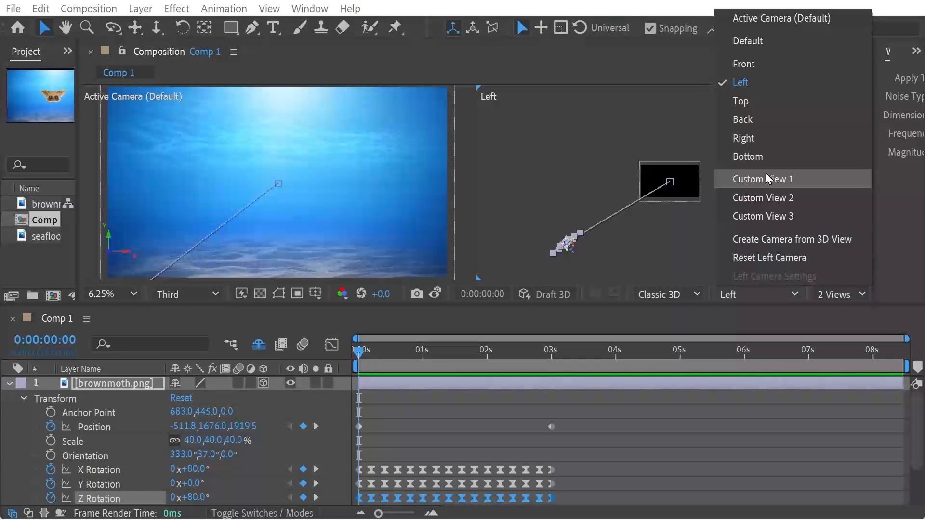
pyautogui.click(762, 139)
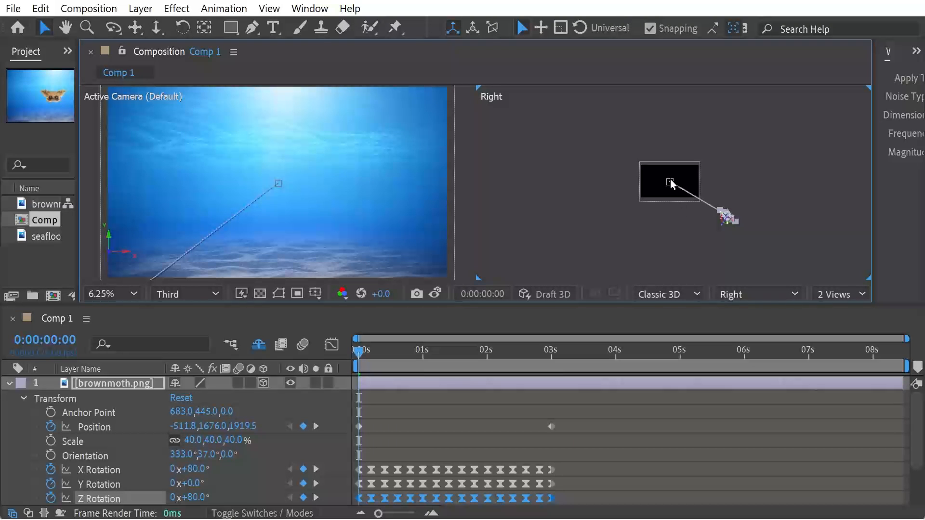
pyautogui.click(742, 295)
pyautogui.click(766, 85)
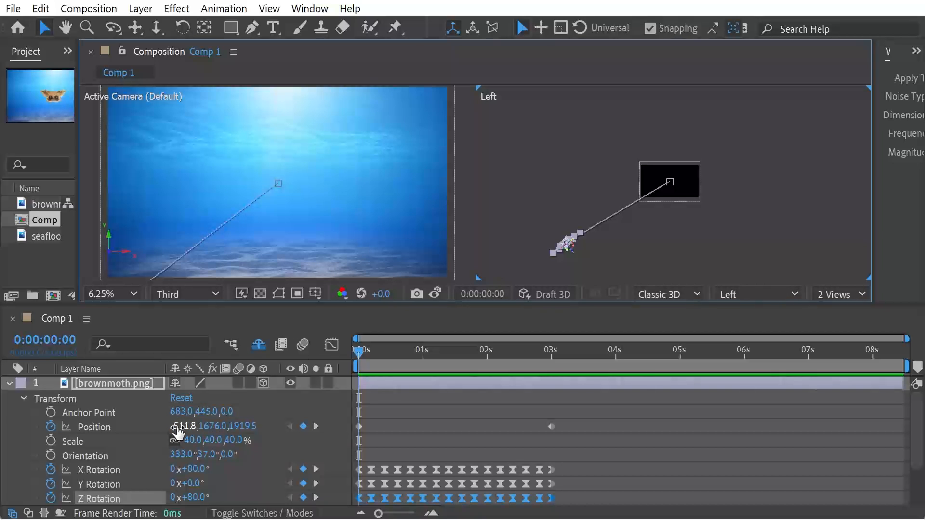
pyautogui.click(751, 295)
pyautogui.click(772, 140)
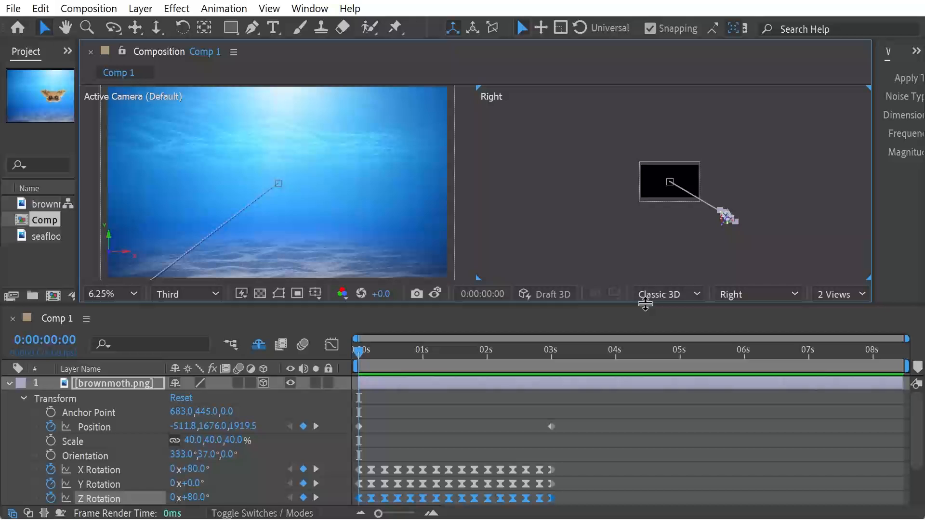
pyautogui.moveTo(645, 304)
pyautogui.mouseDown()
pyautogui.moveTo(662, 448)
pyautogui.moveTo(653, 302)
pyautogui.moveTo(654, 314)
pyautogui.mouseUp()
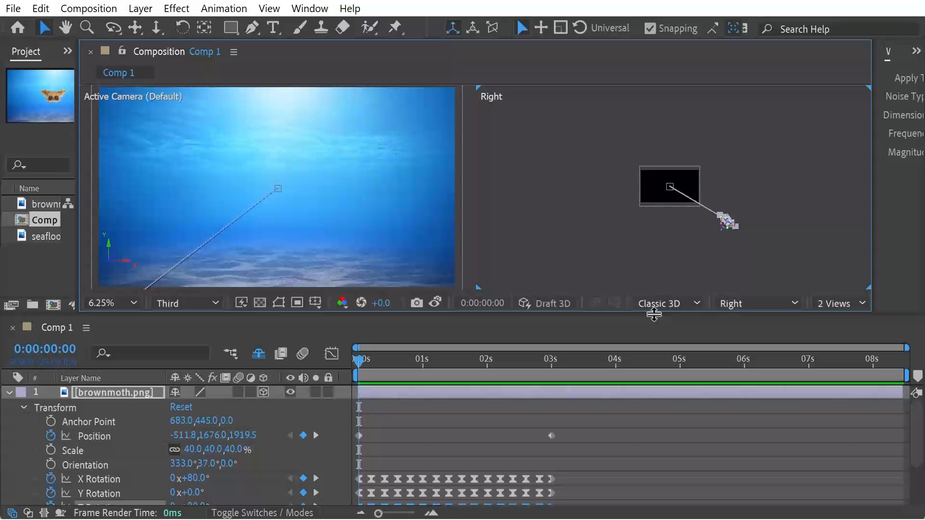
pyautogui.click(741, 304)
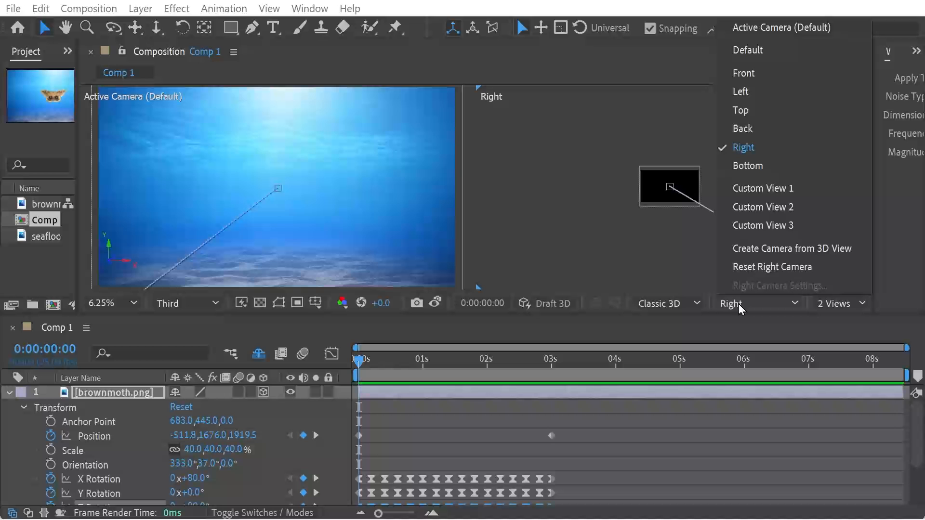
pyautogui.click(739, 309)
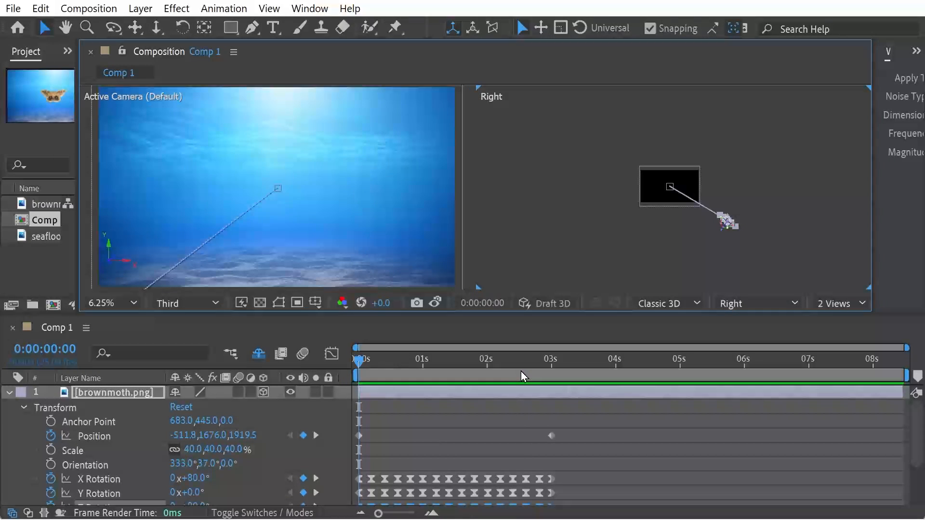
# - Add a moth Position keyframe at 5 seconds with a Z value of -3000
pyautogui.moveTo(521, 376); pyautogui.dragTo(554, 366)
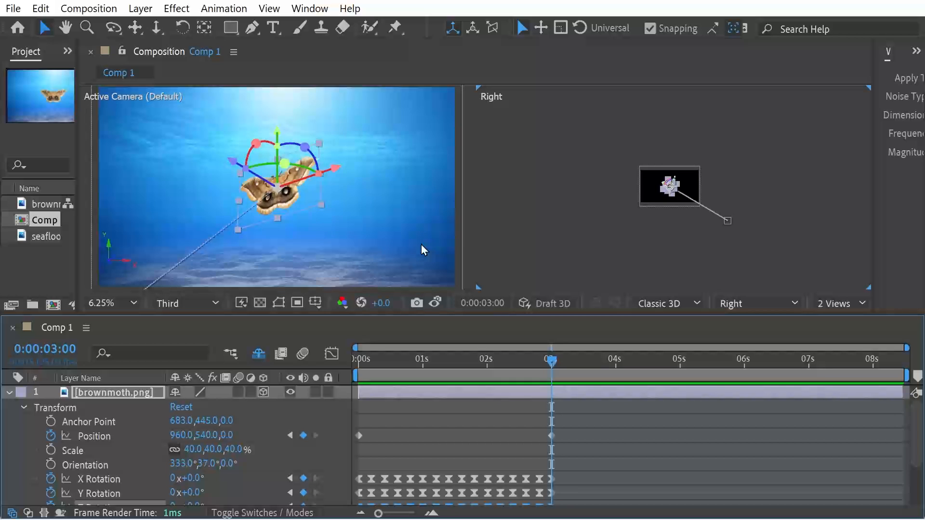
pyautogui.moveTo(575, 358); pyautogui.dragTo(682, 372)
pyautogui.moveTo(559, 362); pyautogui.dragTo(553, 366)
pyautogui.click(520, 428)
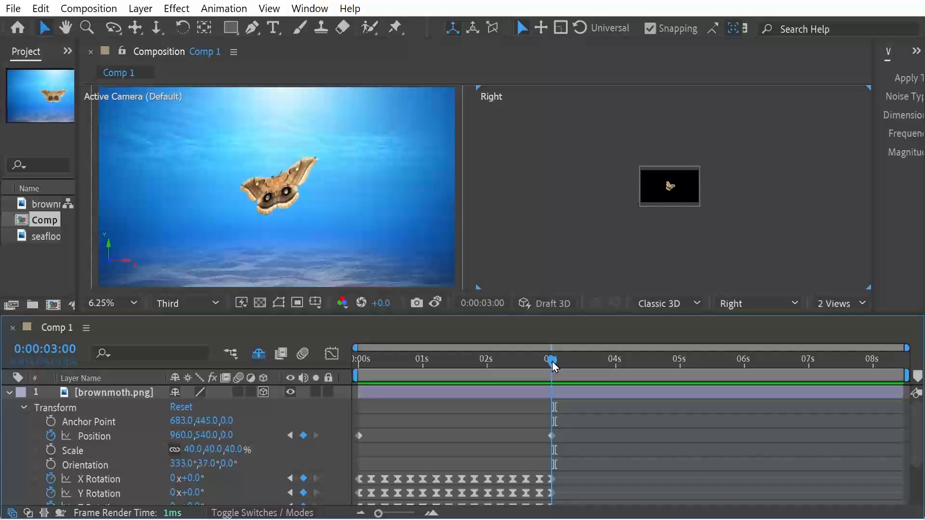
pyautogui.moveTo(553, 367); pyautogui.dragTo(681, 365)
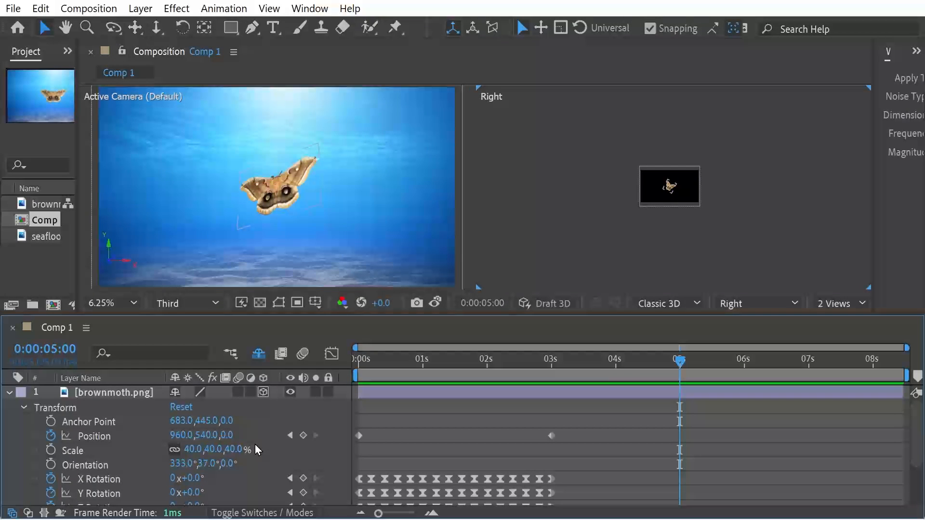
pyautogui.click(230, 436)
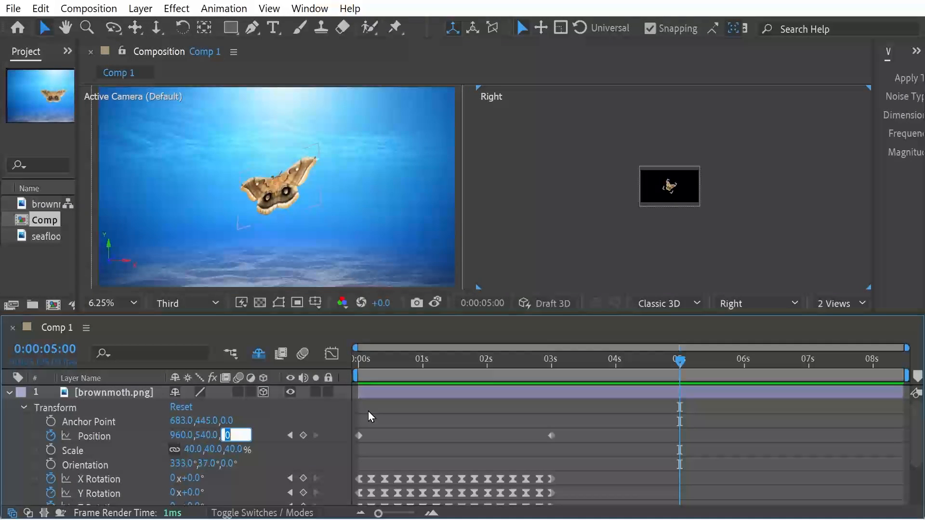
pyautogui.write('-399')
pyautogui.press('BackSpace')
pyautogui.write('000')
pyautogui.press('Return')
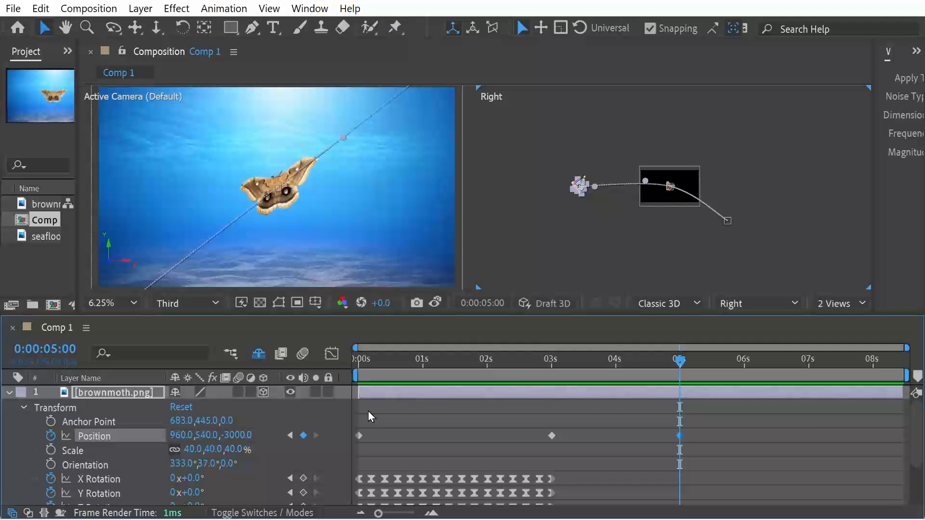
# - Try a Z Position of -1000 for the 5-second keyframe and settle on -1500
pyautogui.click(238, 436)
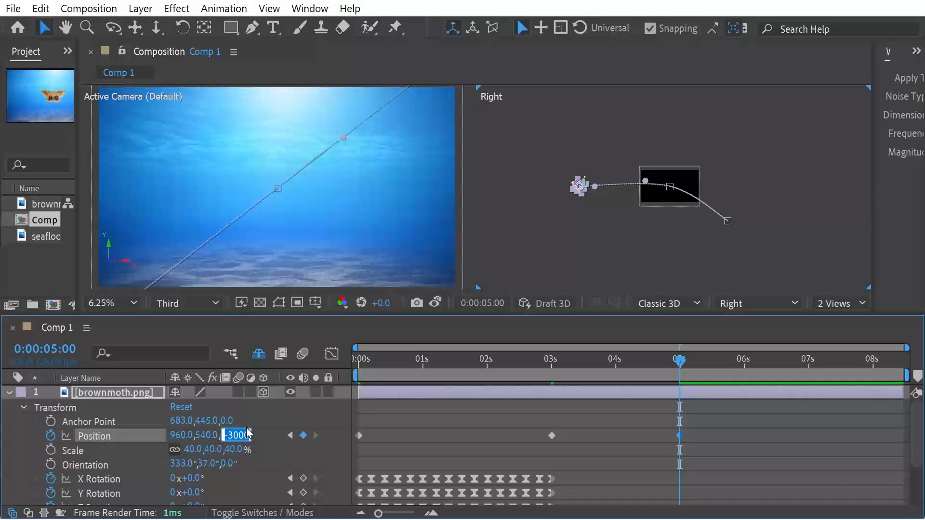
pyautogui.write('300')
pyautogui.write('-1000')
pyautogui.press('Return')
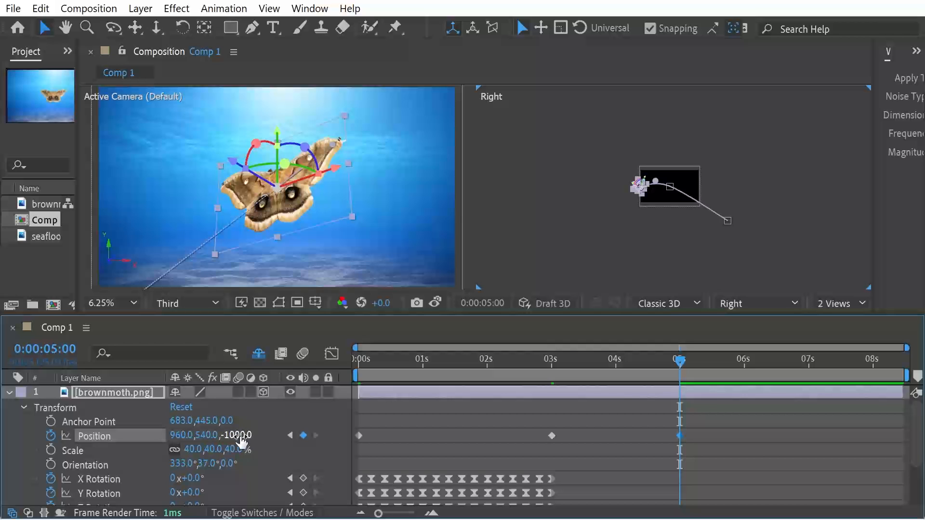
pyautogui.click(248, 436)
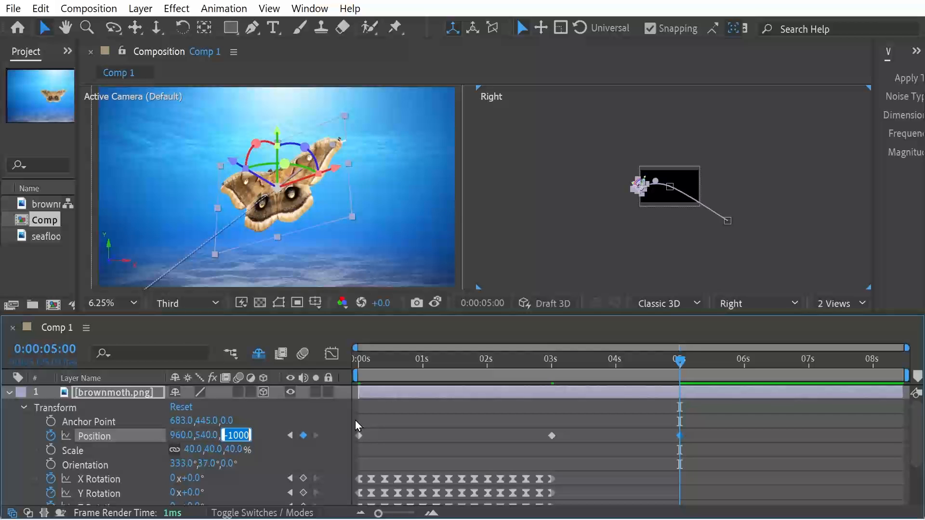
pyautogui.write('-1500')
pyautogui.press('Return')
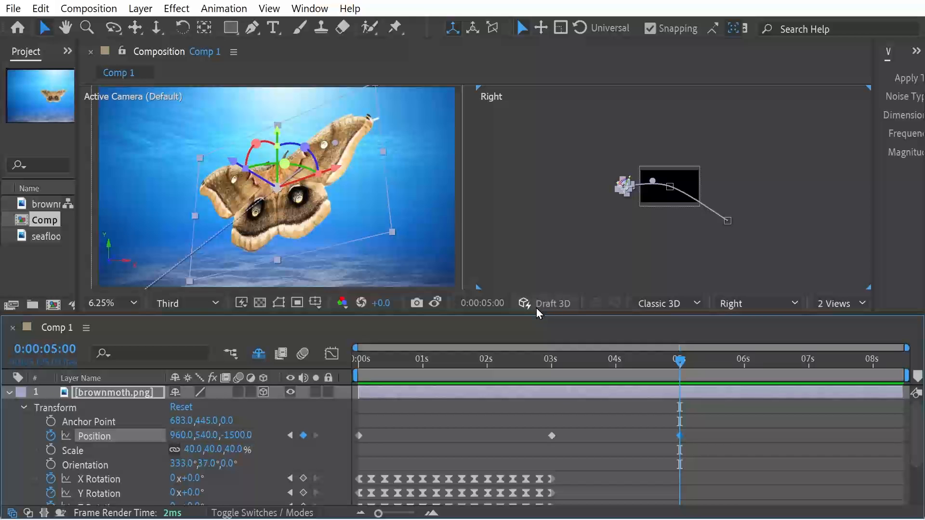
# - Enlarge the timeline area and set an initial Orientation keyframe for the moth at 0 seconds
pyautogui.moveTo(537, 314); pyautogui.dragTo(536, 289)
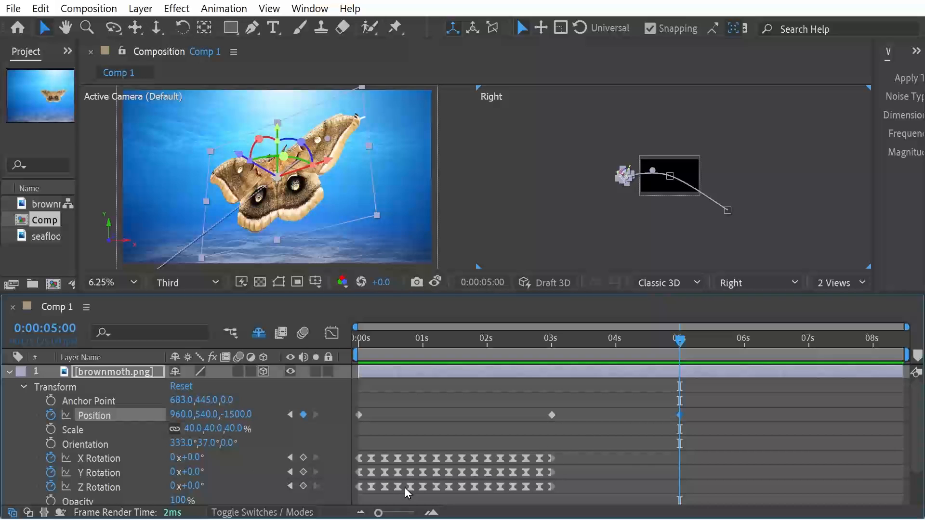
pyautogui.click(93, 458)
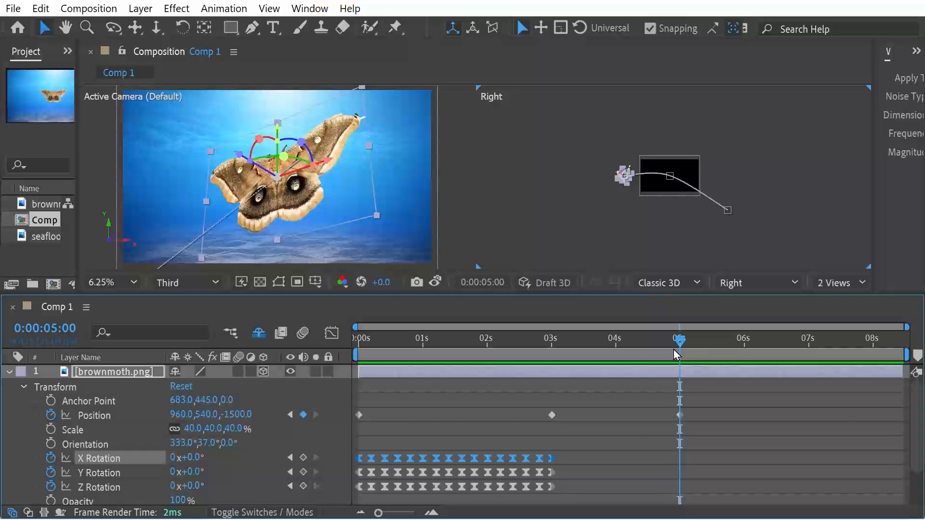
pyautogui.moveTo(679, 339); pyautogui.dragTo(669, 362)
pyautogui.moveTo(483, 337); pyautogui.dragTo(402, 338)
pyautogui.press('Home')
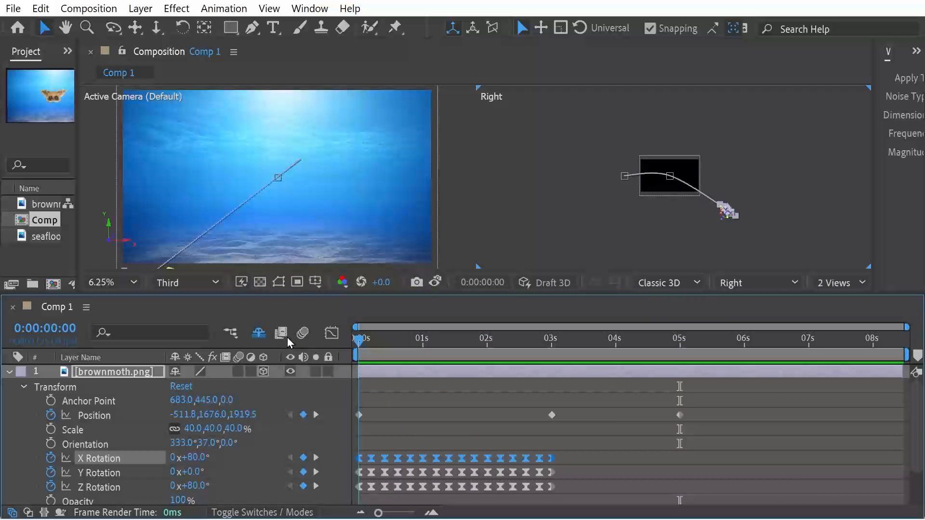
pyautogui.click(51, 444)
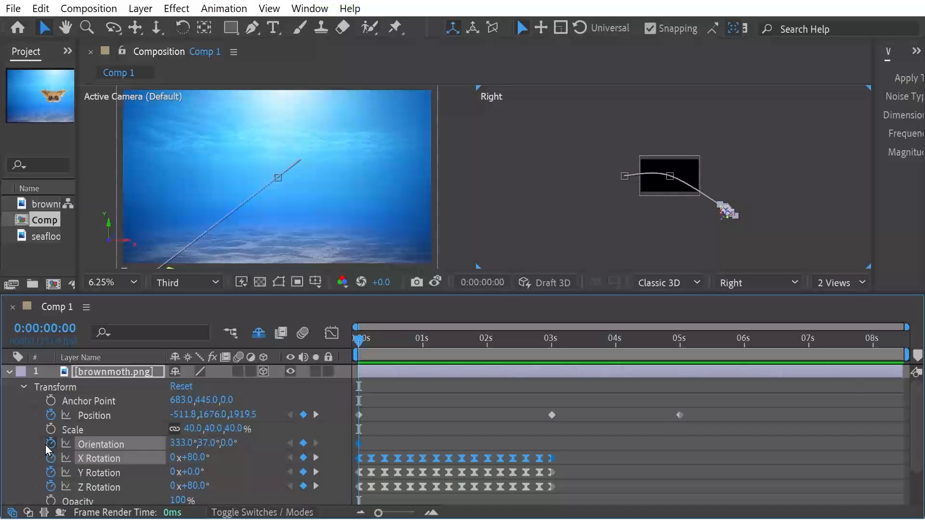
# - Add an Orientation keyframe at 5 seconds with the X and Y values set to 0°
pyautogui.click(391, 344)
pyautogui.moveTo(403, 343); pyautogui.dragTo(695, 338)
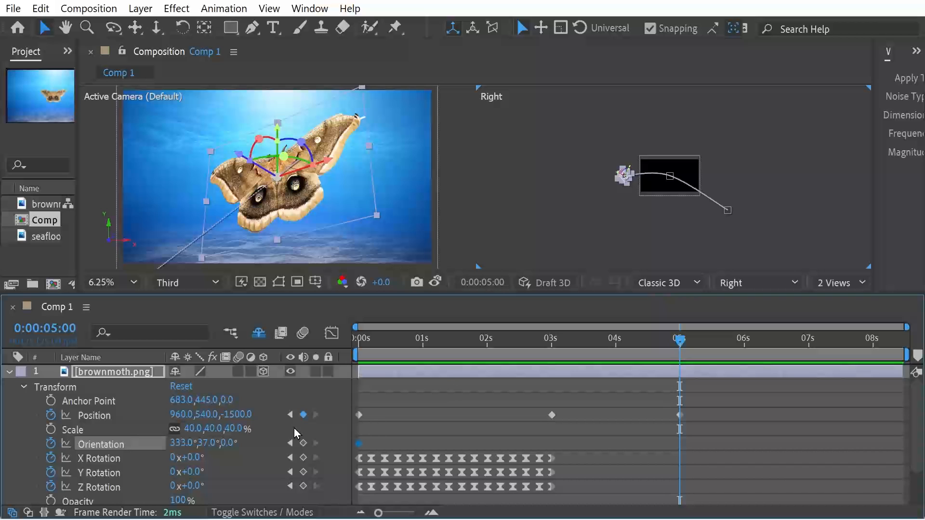
pyautogui.click(181, 442)
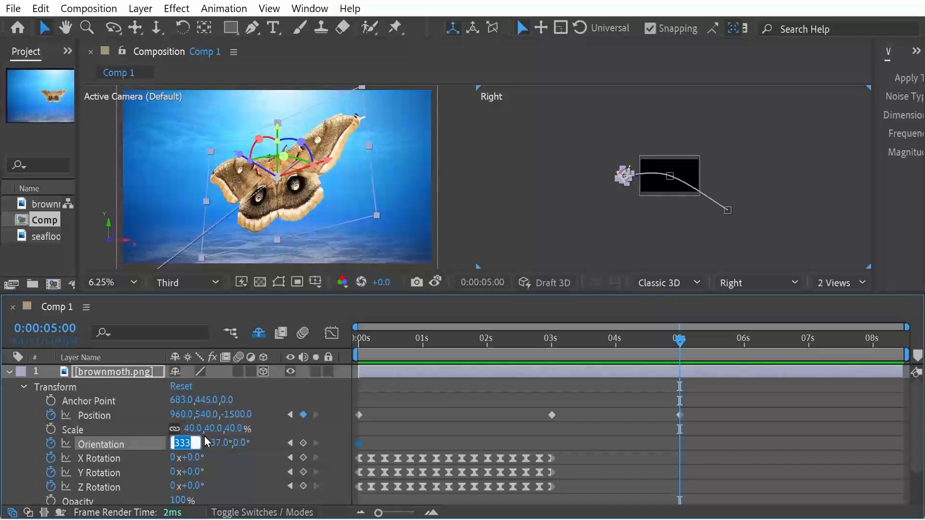
pyautogui.write('0')
pyautogui.press('Tab')
pyautogui.write('0')
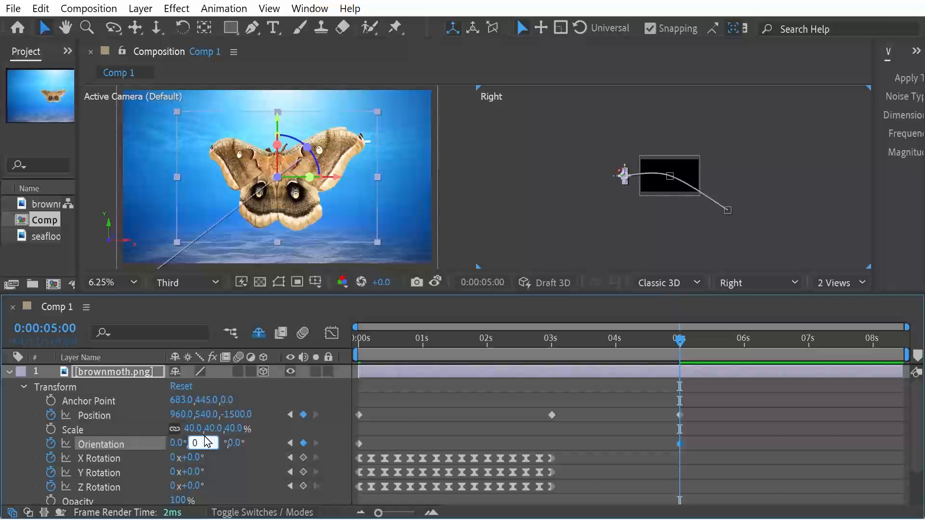
pyautogui.press('Return')
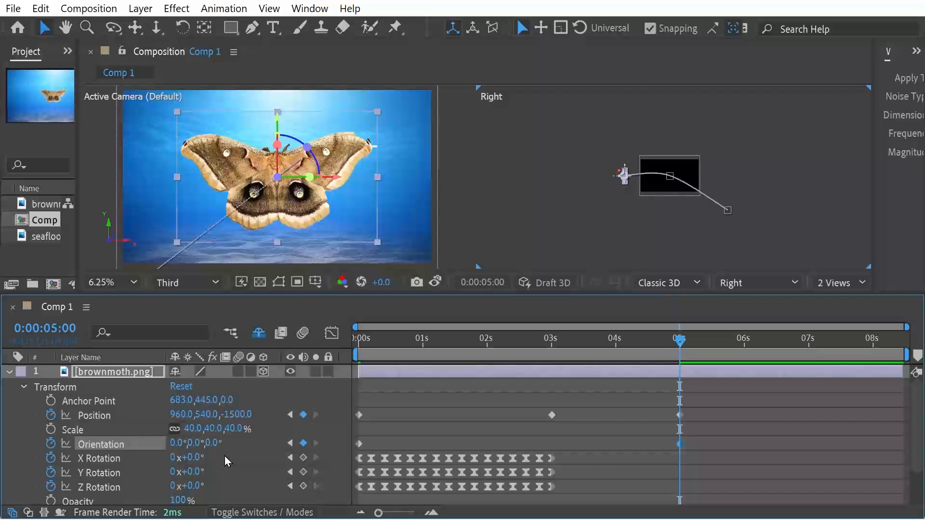
# - Try an X Orientation of 90° at 5 seconds and undo it
pyautogui.click(176, 442)
pyautogui.write('90')
pyautogui.press('Return')
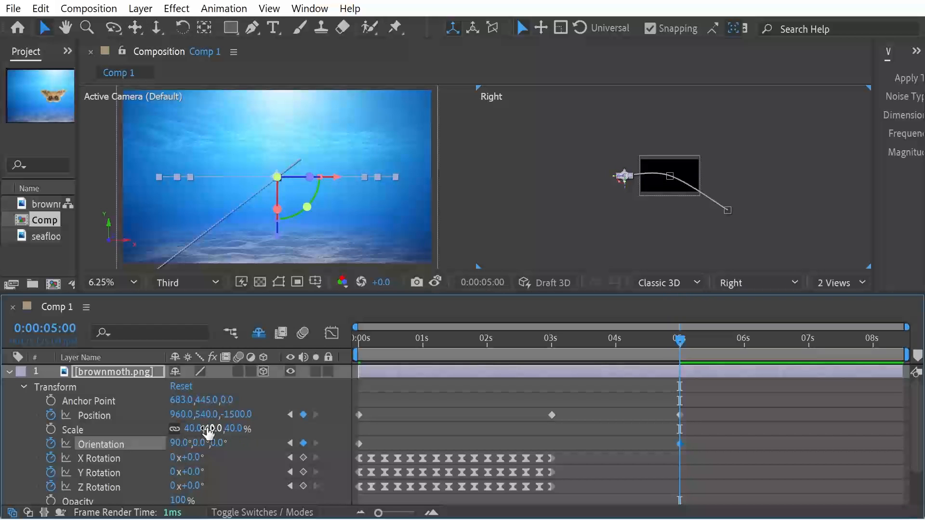
pyautogui.hotkey('ctrl', 'z')
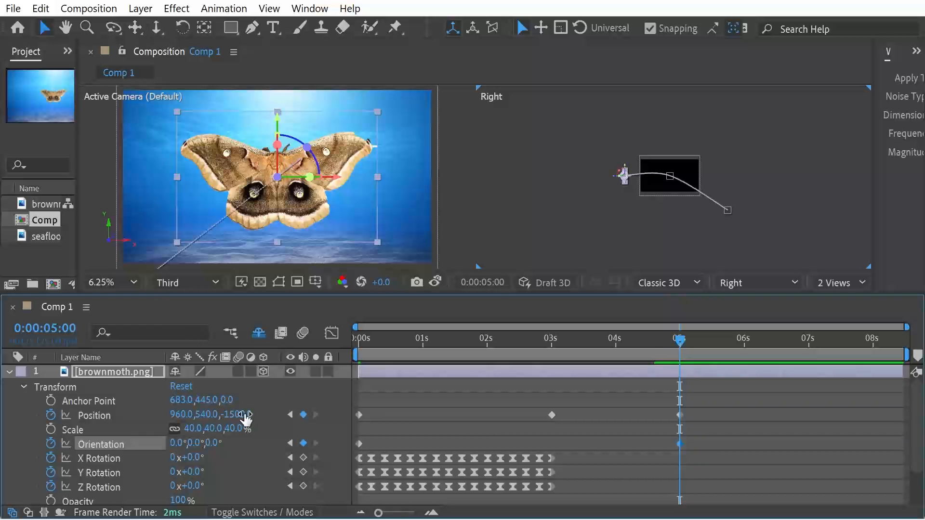
# - Try a Z Orientation of 90° at 5 seconds and replace it with 270°
pyautogui.click(226, 441)
pyautogui.write('90')
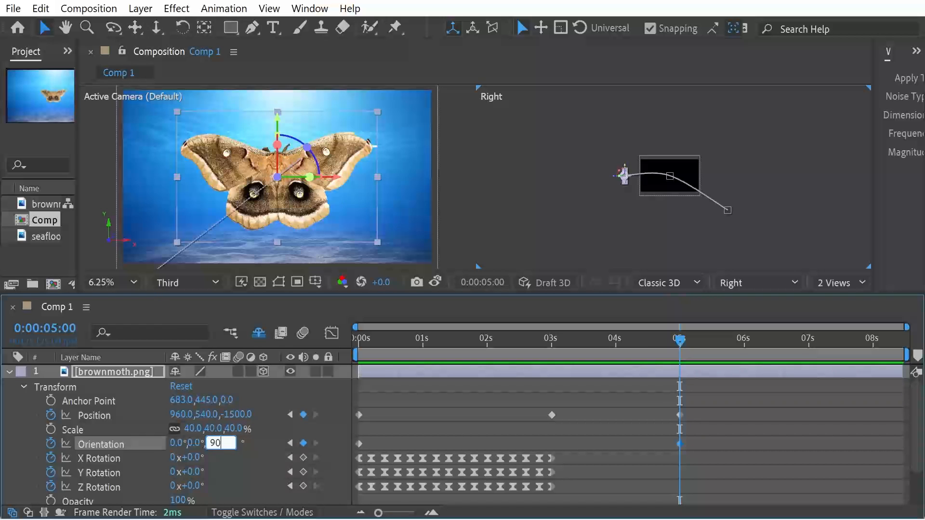
pyautogui.press('Return')
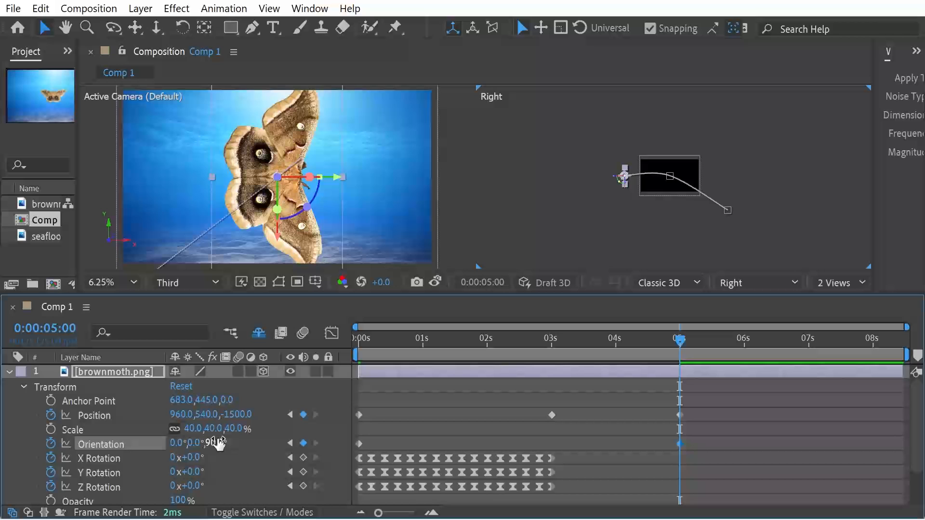
pyautogui.click(217, 440)
pyautogui.write('270')
pyautogui.press('Return')
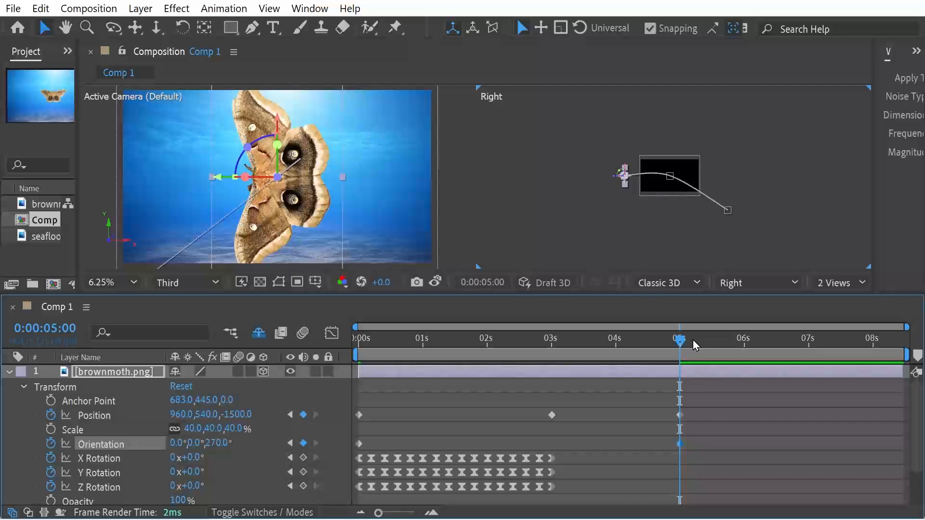
# - Preview the moth animation from 1 second and scrub between 0 and 5 seconds to check its path and orientation
pyautogui.moveTo(683, 340); pyautogui.dragTo(424, 347)
pyautogui.press('space')
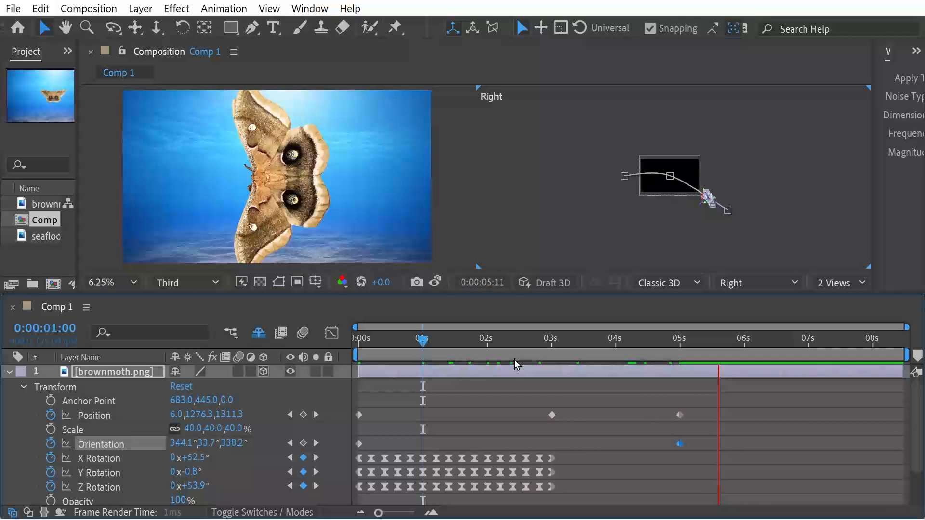
pyautogui.moveTo(614, 345); pyautogui.dragTo(681, 347)
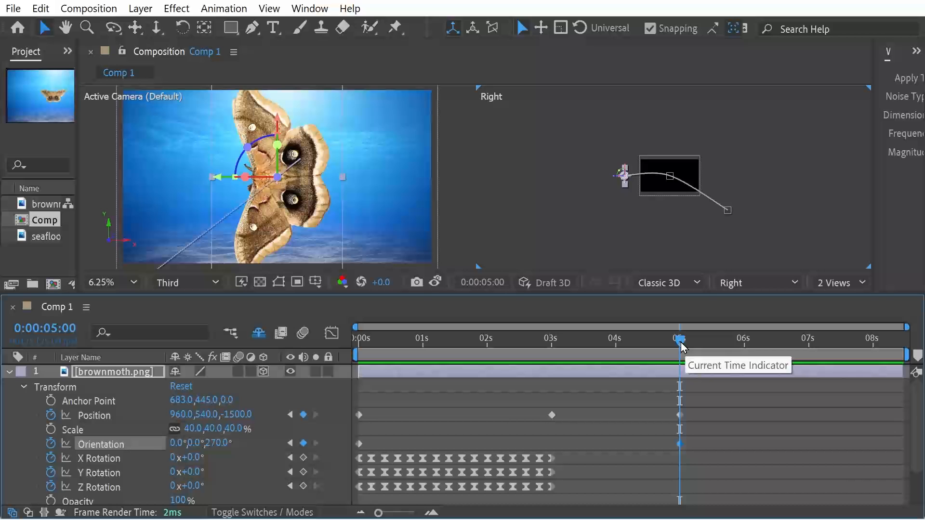
pyautogui.moveTo(681, 346); pyautogui.dragTo(680, 387)
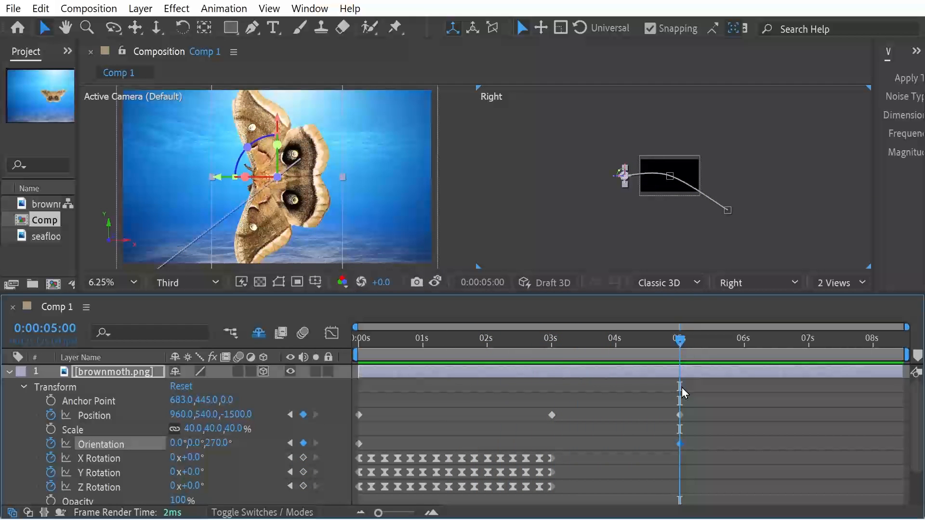
pyautogui.press('Home')
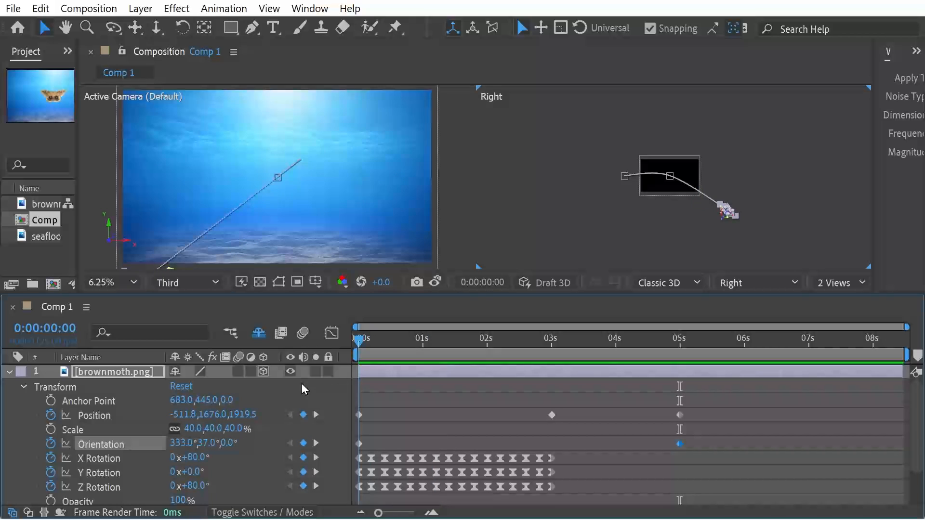
pyautogui.moveTo(351, 377); pyautogui.dragTo(684, 388)
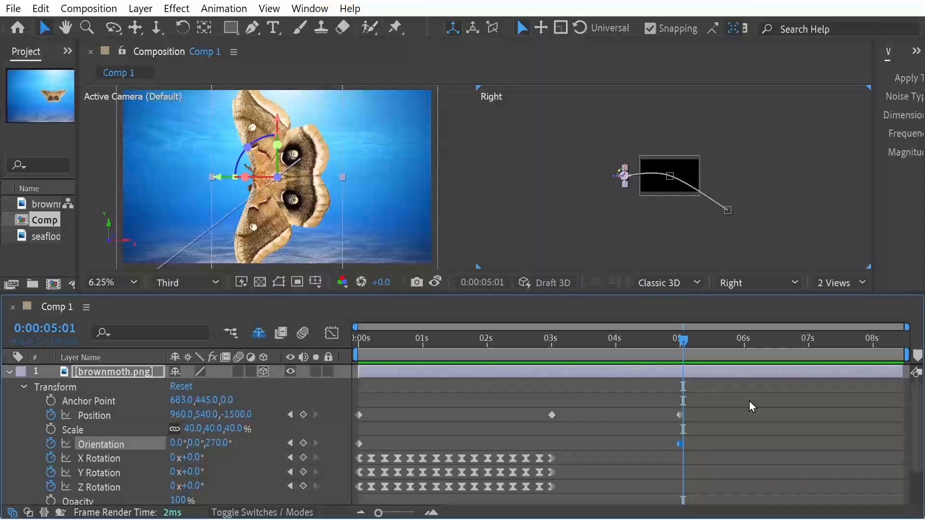
# - Move the current time past the 5-second keyframes, try the Back view in the second viewport and switch it to Bottom
pyautogui.click(701, 340)
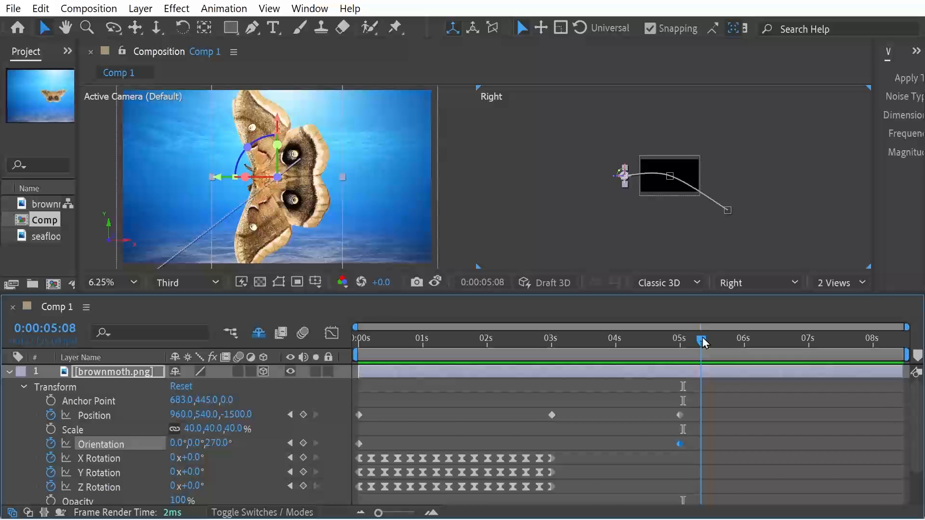
pyautogui.moveTo(697, 337); pyautogui.dragTo(801, 346)
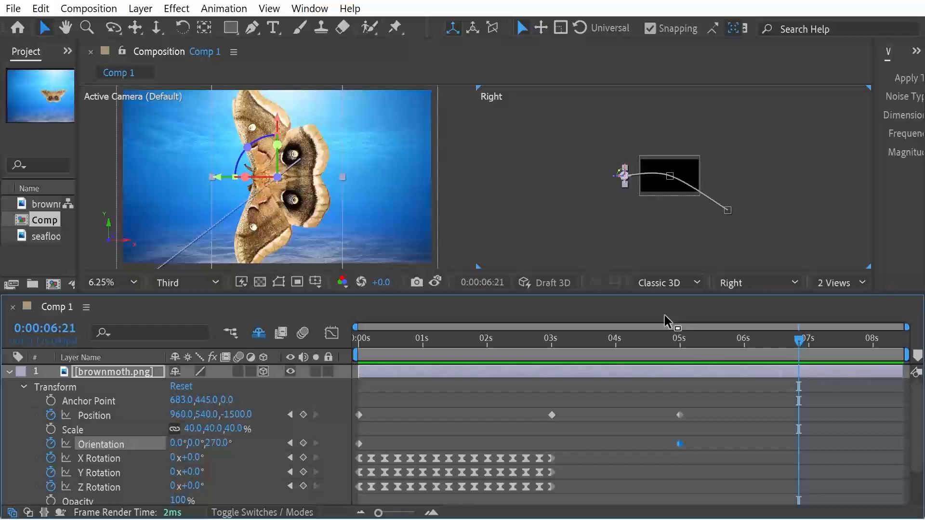
pyautogui.click(781, 282)
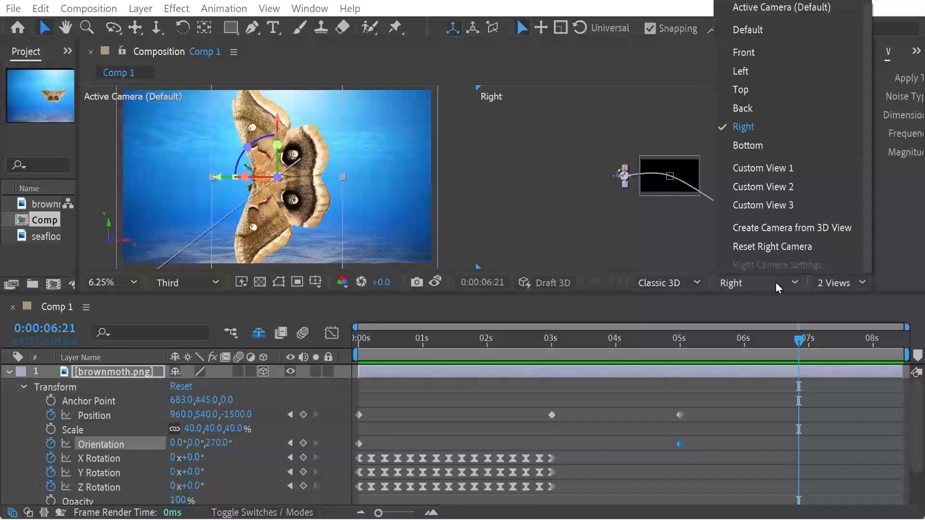
pyautogui.click(766, 108)
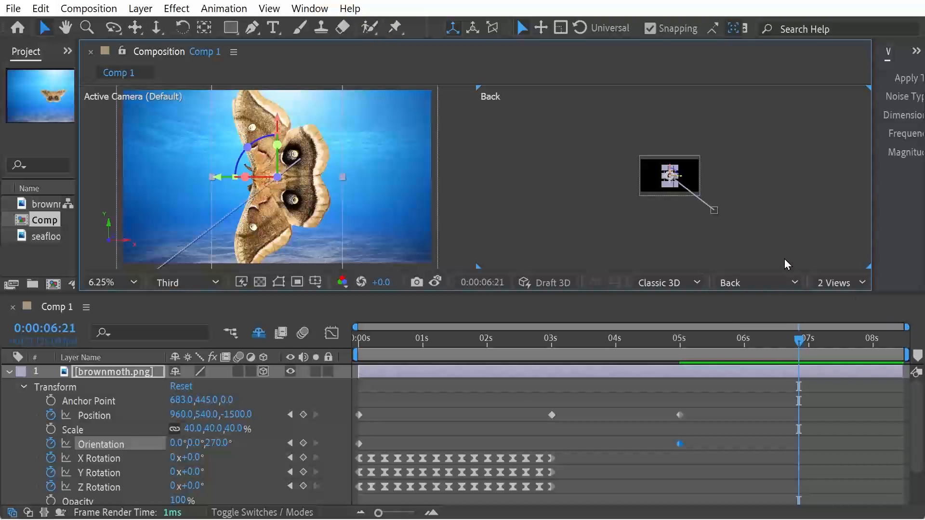
pyautogui.click(773, 282)
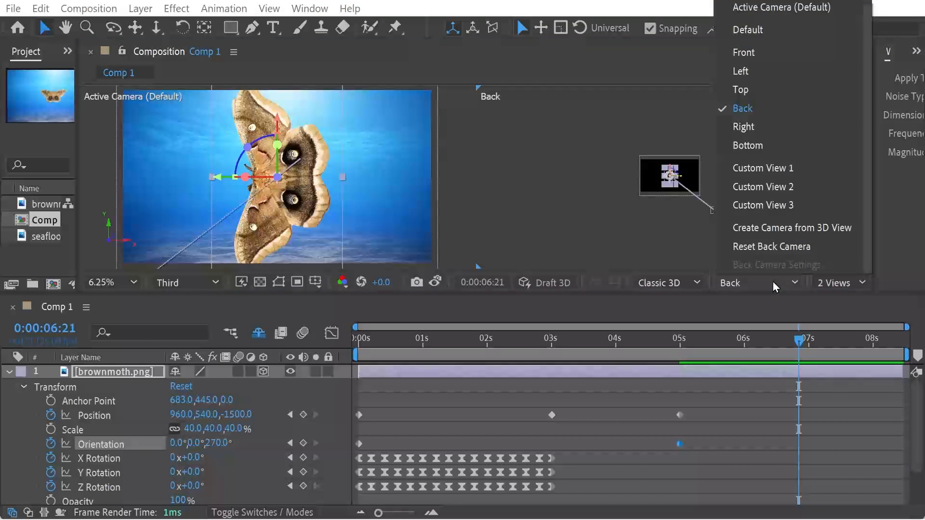
pyautogui.click(759, 150)
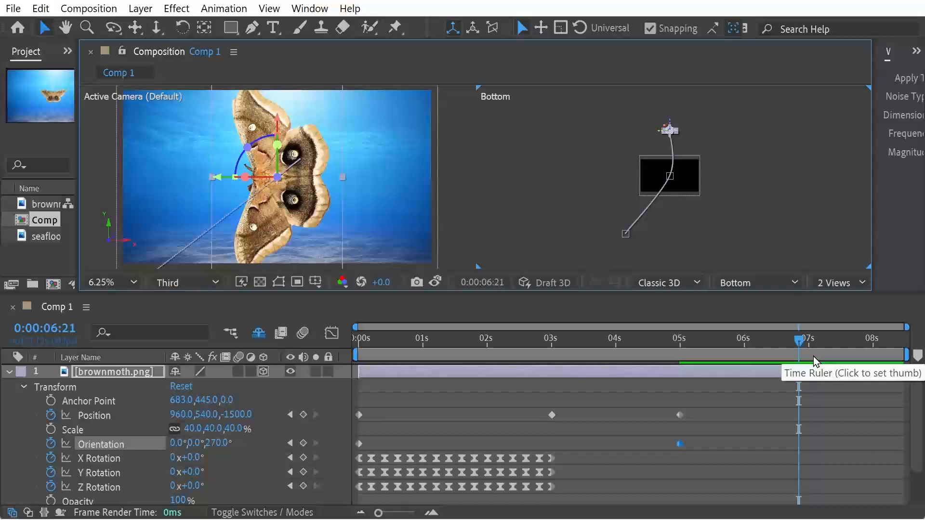
# - At 0:00:06:14, move the moth layer in the Bottom view to Position 960, 2012, -28, adding a Position keyframe
pyautogui.moveTo(772, 345)
pyautogui.mouseDown()
pyautogui.moveTo(669, 345)
pyautogui.moveTo(783, 348)
pyautogui.mouseUp()
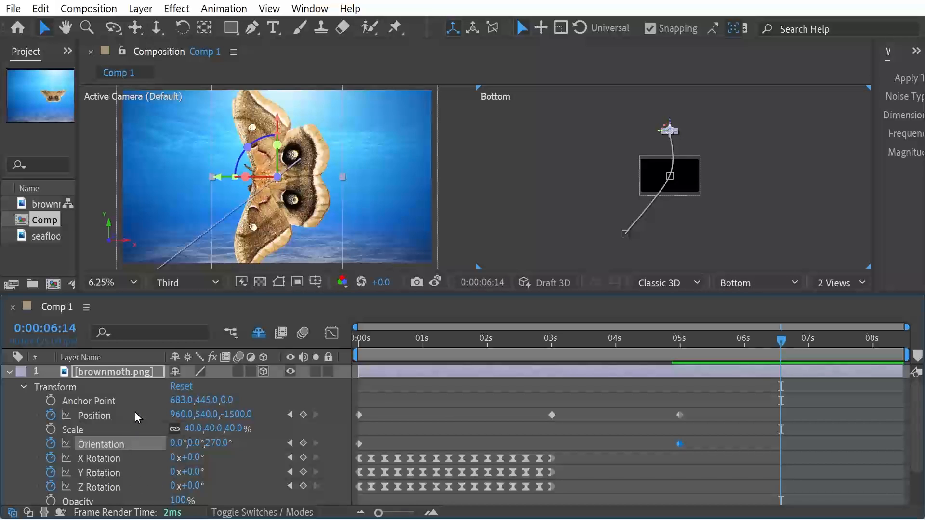
pyautogui.click(104, 374)
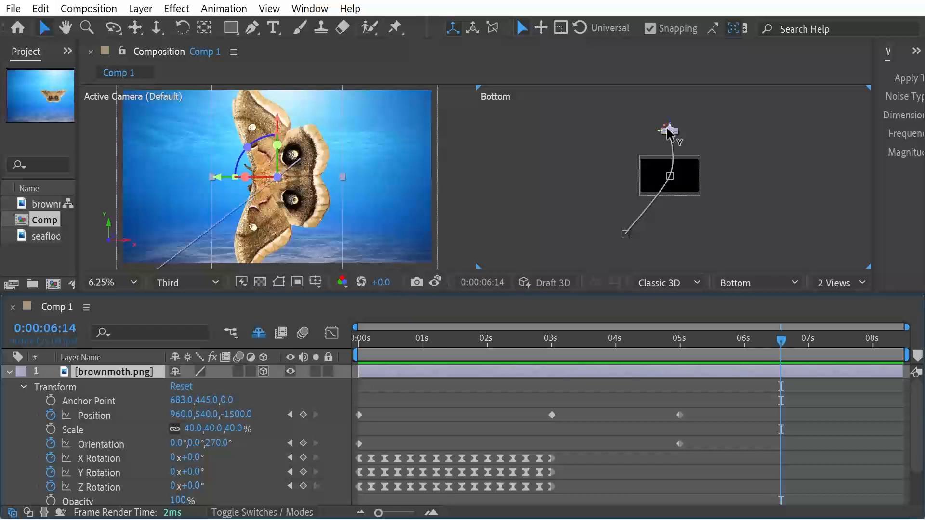
pyautogui.moveTo(669, 130); pyautogui.dragTo(668, 171)
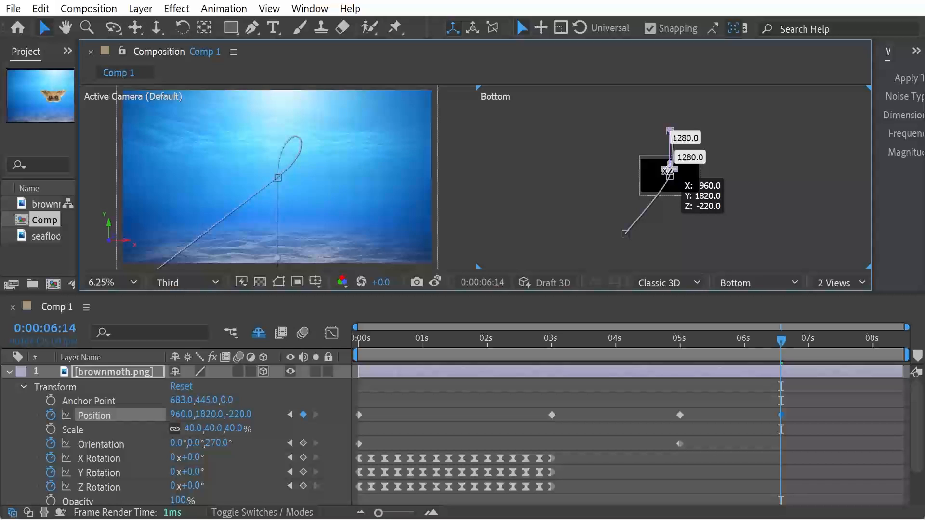
pyautogui.moveTo(670, 174); pyautogui.dragTo(668, 174)
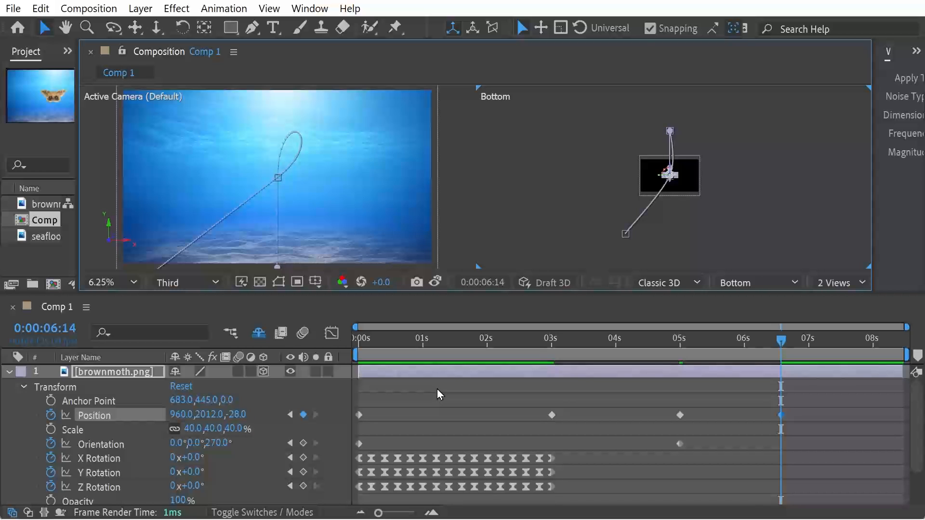
# - Push the moth farther back at 0:00:06:14 by trying a Z Position of 4000 and setting it to 6000
pyautogui.moveTo(239, 415); pyautogui.dragTo(899, 361)
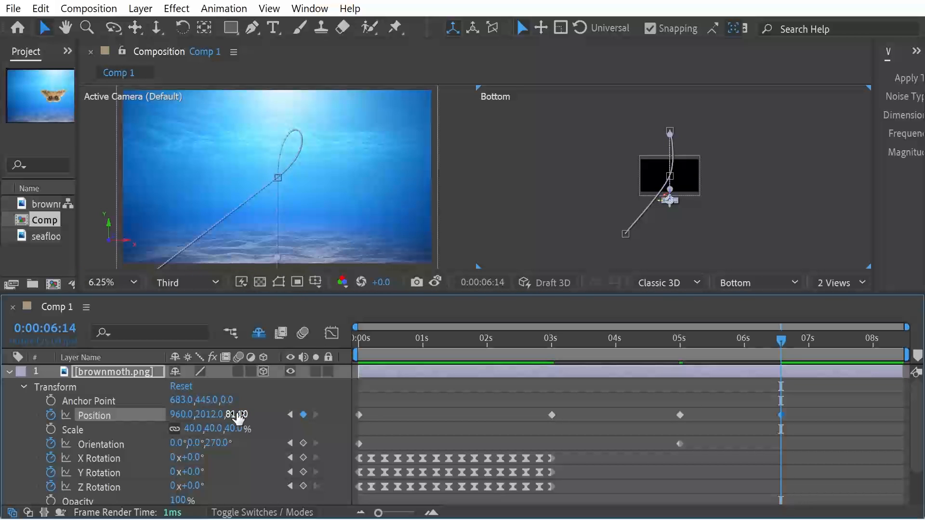
pyautogui.moveTo(328, 412); pyautogui.dragTo(626, 388)
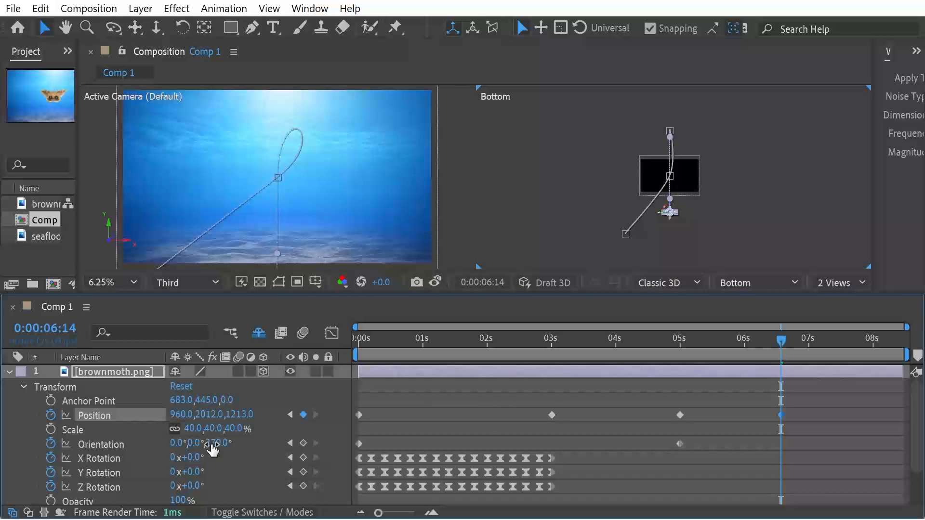
pyautogui.moveTo(243, 414); pyautogui.dragTo(722, 399)
pyautogui.click(242, 415)
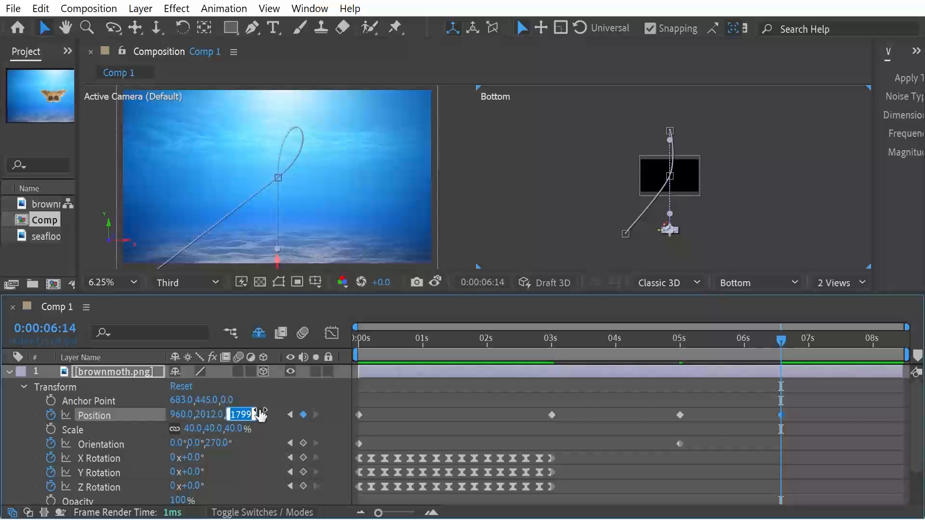
pyautogui.write('4000')
pyautogui.press('Return')
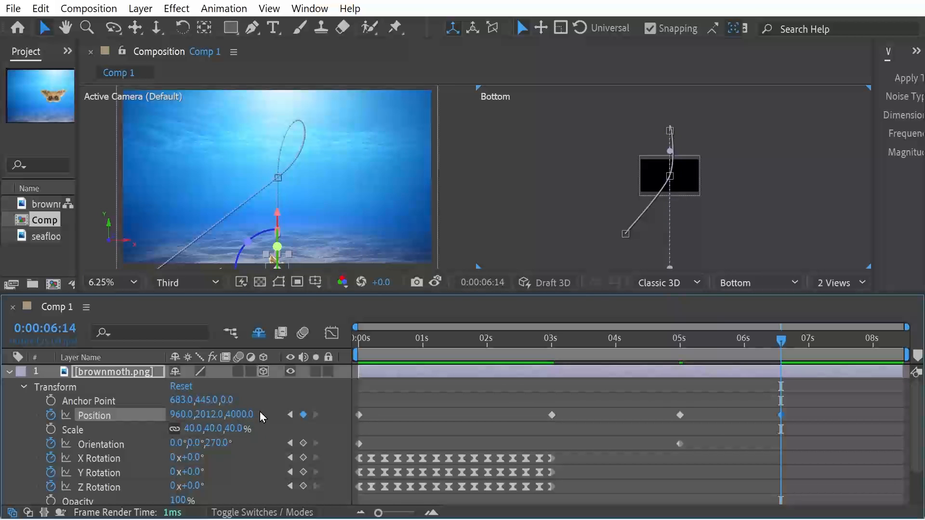
pyautogui.click(239, 414)
pyautogui.write('6000')
pyautogui.press('Return')
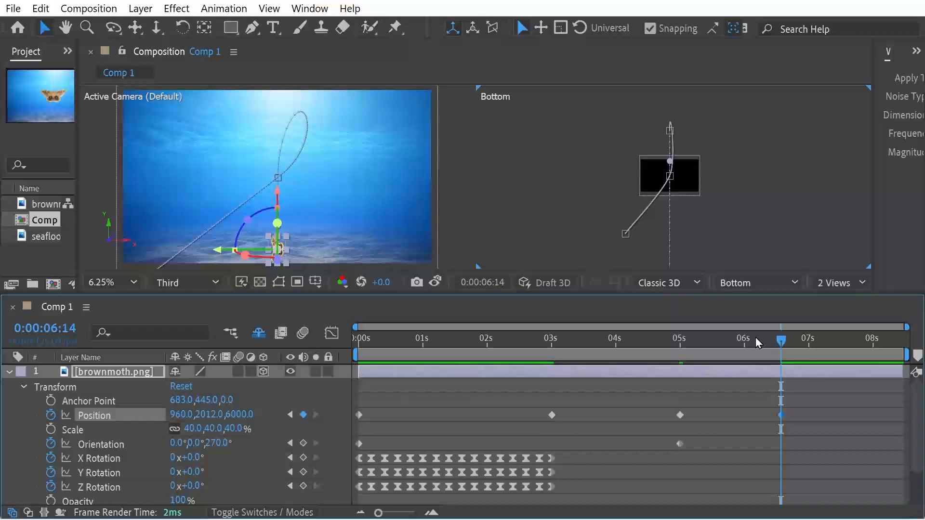
# - Preview the moth's retreat from just before 5 seconds and scrub past the 0:00:06:14 keyframe to check its motion
pyautogui.moveTo(755, 337); pyautogui.dragTo(672, 358)
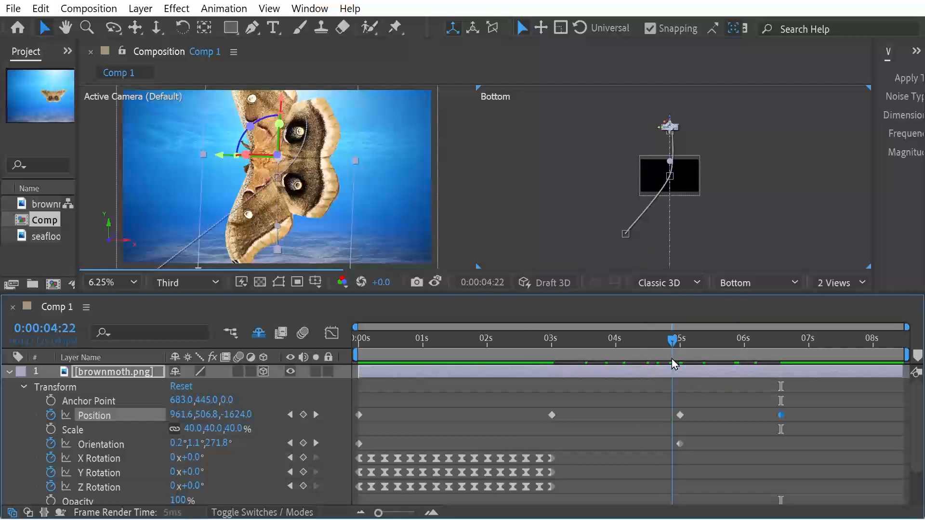
pyautogui.press('space')
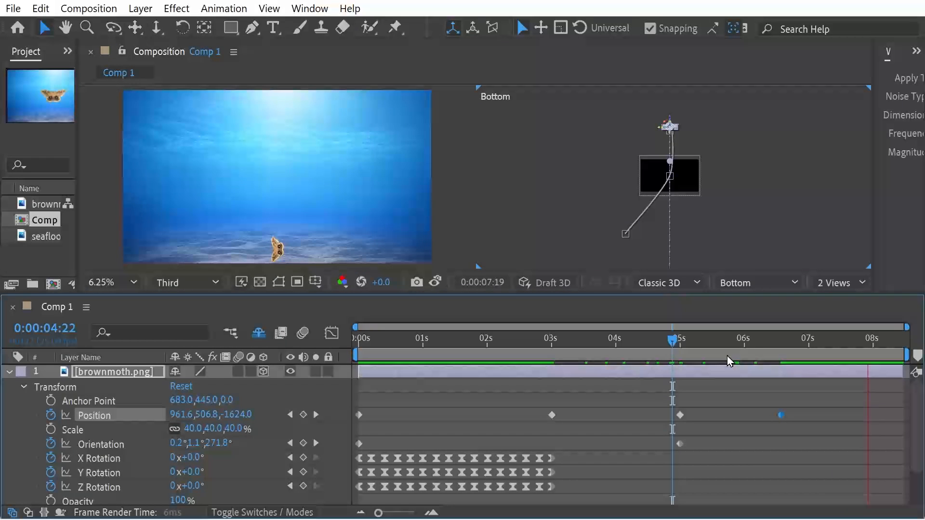
pyautogui.moveTo(727, 337); pyautogui.dragTo(754, 355)
pyautogui.press('space')
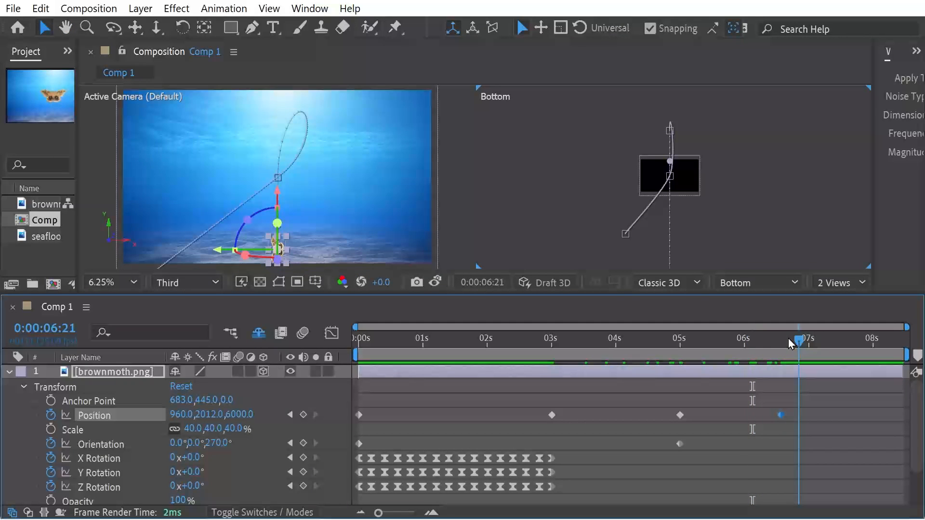